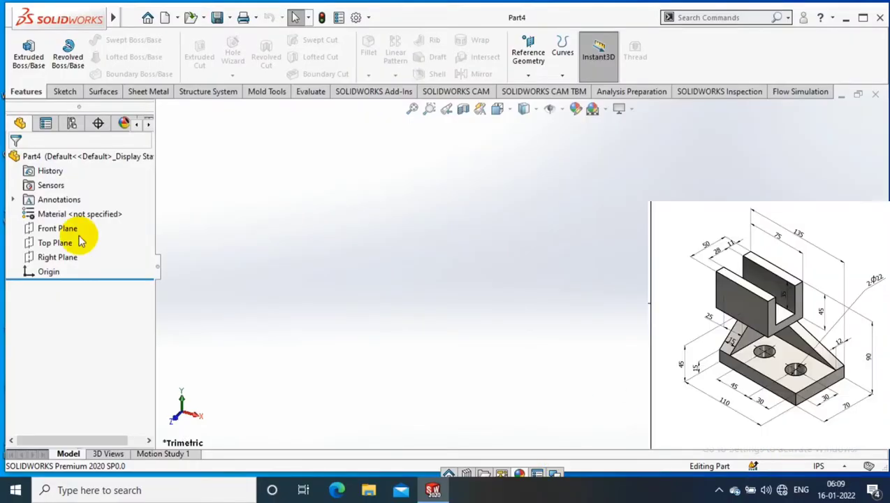
# - Sketch a center rectangle on the Front Plane
pyautogui.click(57, 229)
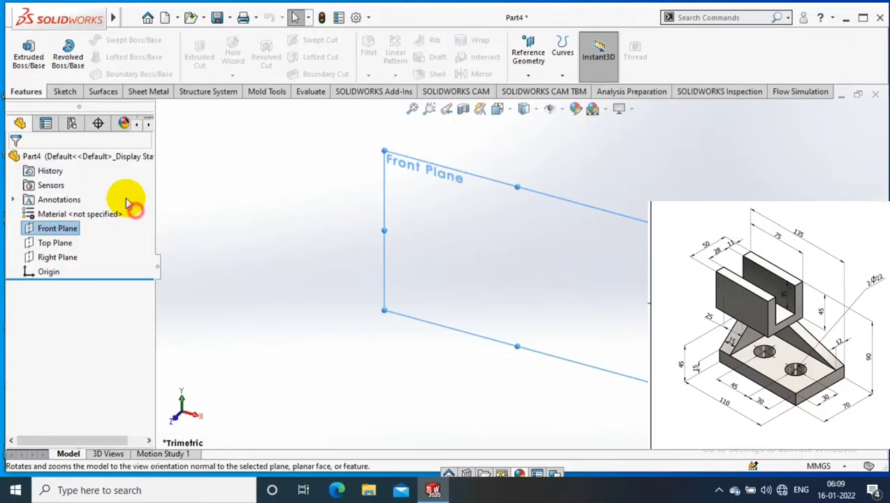
pyautogui.click(126, 199)
pyautogui.click(93, 57)
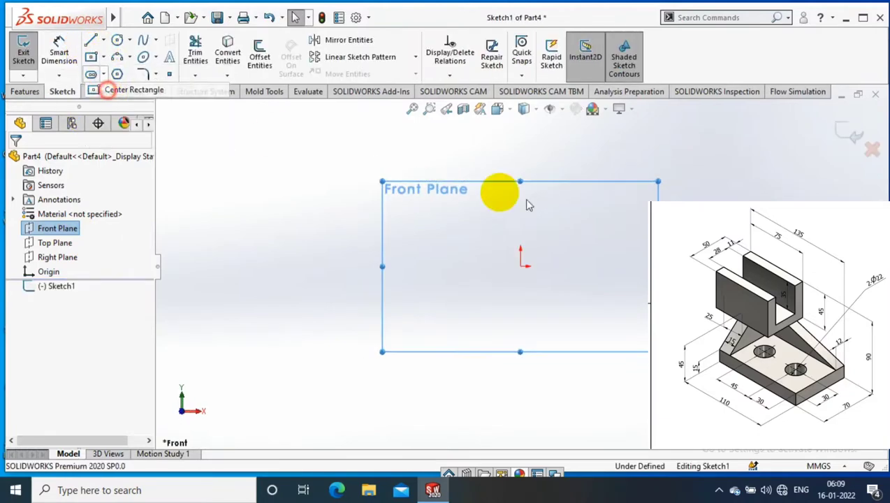
pyautogui.click(434, 277)
pyautogui.click(516, 351)
# - Dimension the rectangle 70 mm wide and 110 mm high
pyautogui.click(59, 52)
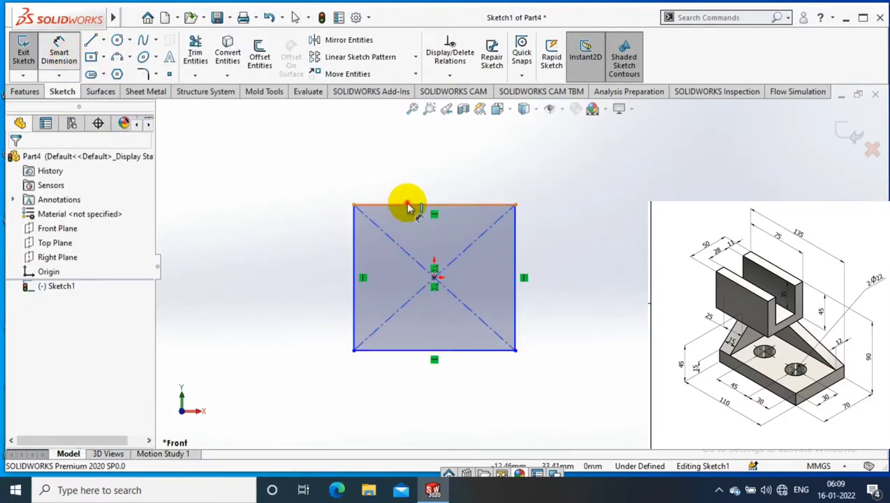
pyautogui.click(430, 186)
pyautogui.click(433, 183)
pyautogui.press('Return')
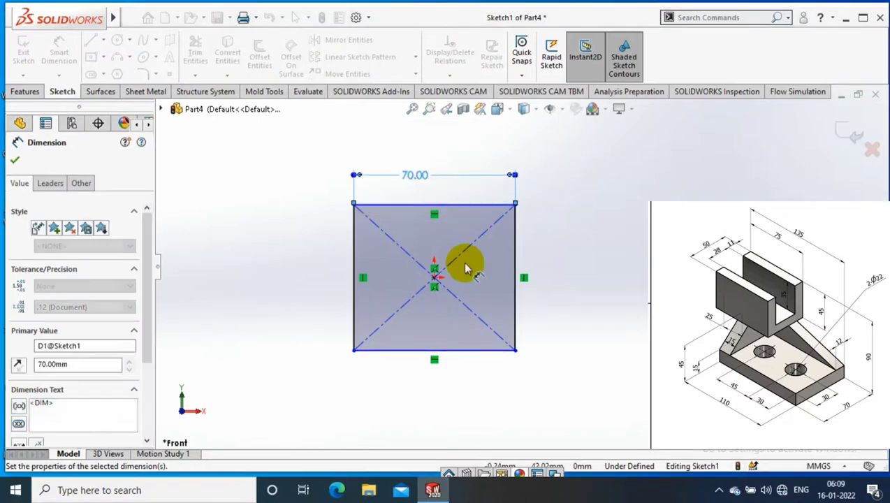
pyautogui.click(354, 250)
pyautogui.click(318, 260)
pyautogui.write('110')
pyautogui.press('Return')
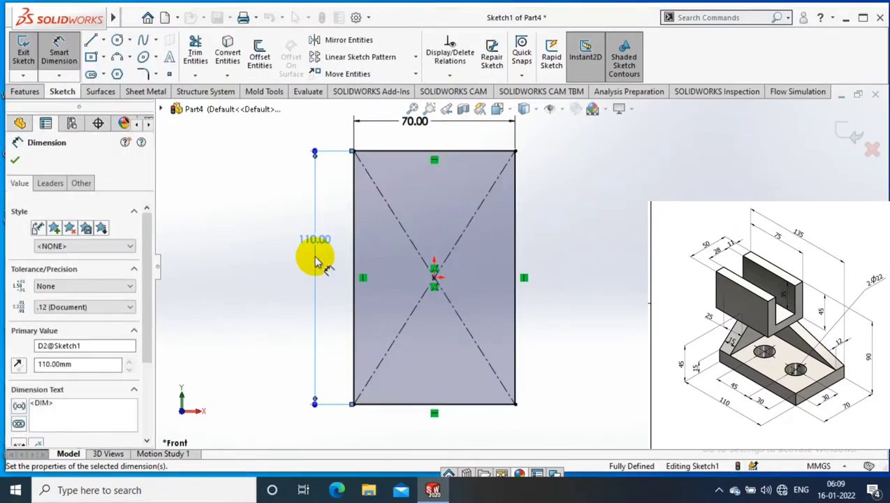
# - Extrude the rectangle 15 mm into the base plate
pyautogui.click(23, 91)
pyautogui.click(28, 59)
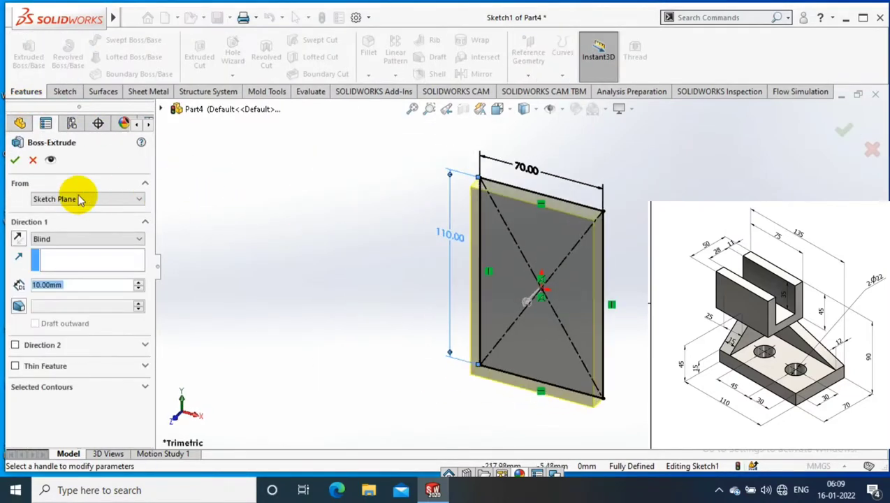
pyautogui.click(13, 162)
pyautogui.moveTo(636, 238)
pyautogui.mouseDown(button='middle')
pyautogui.moveTo(547, 309)
pyautogui.moveTo(569, 153)
pyautogui.mouseUp(button='middle')
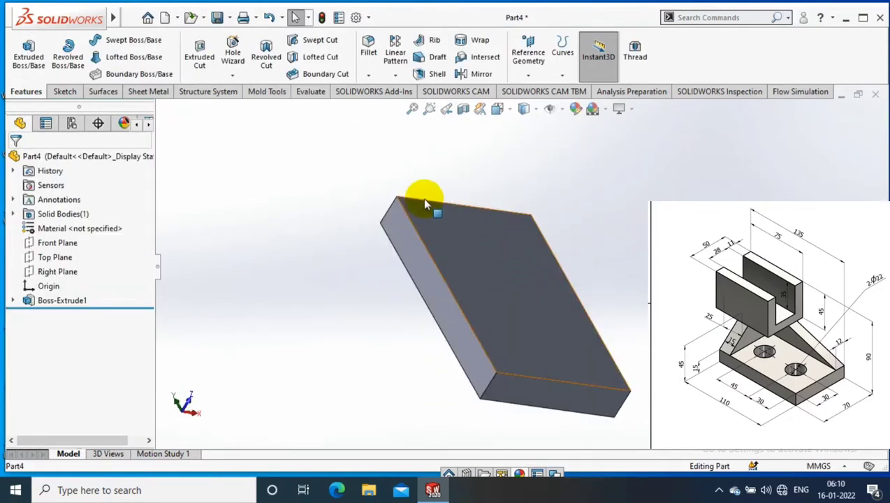
# - Select the plate's top face as the reference for a new plane
pyautogui.click(559, 294)
pyautogui.moveTo(626, 278); pyautogui.dragTo(600, 242, button='middle')
pyautogui.click(529, 74)
# - Create Plane1 offset 45 mm from the plate face, with the offset flipped
pyautogui.click(537, 92)
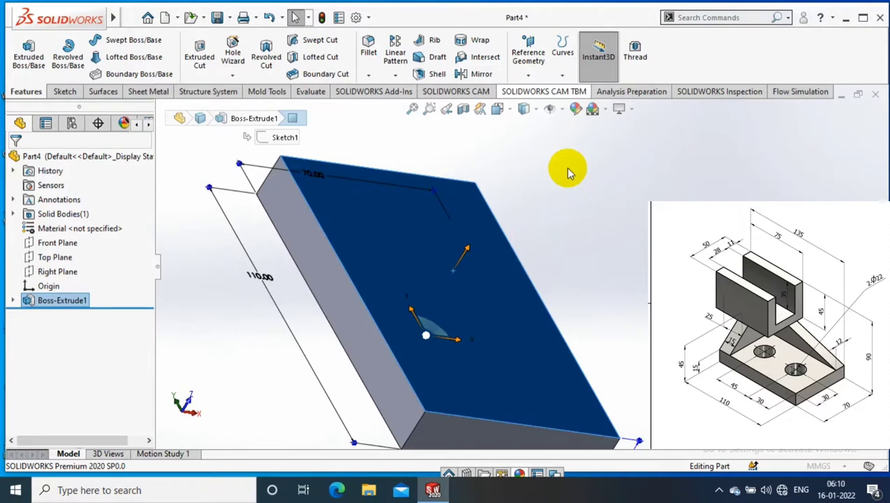
pyautogui.scroll(2, 629, 204)
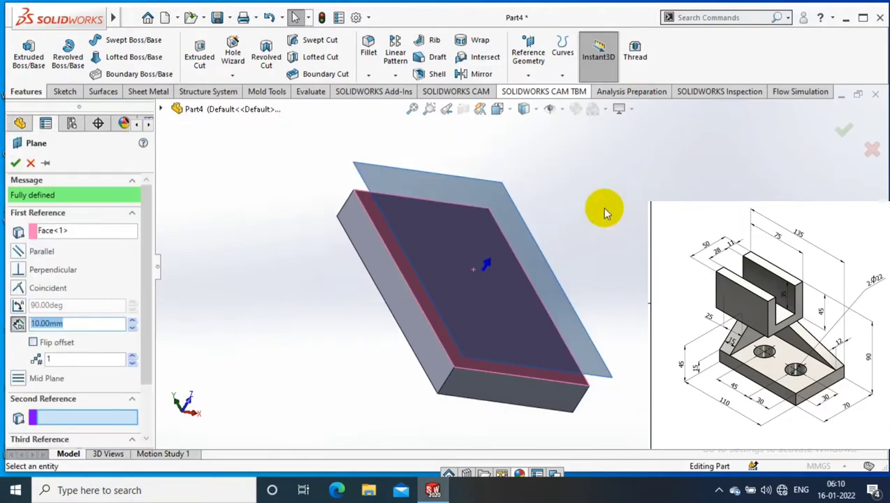
pyautogui.click(32, 343)
pyautogui.click(16, 163)
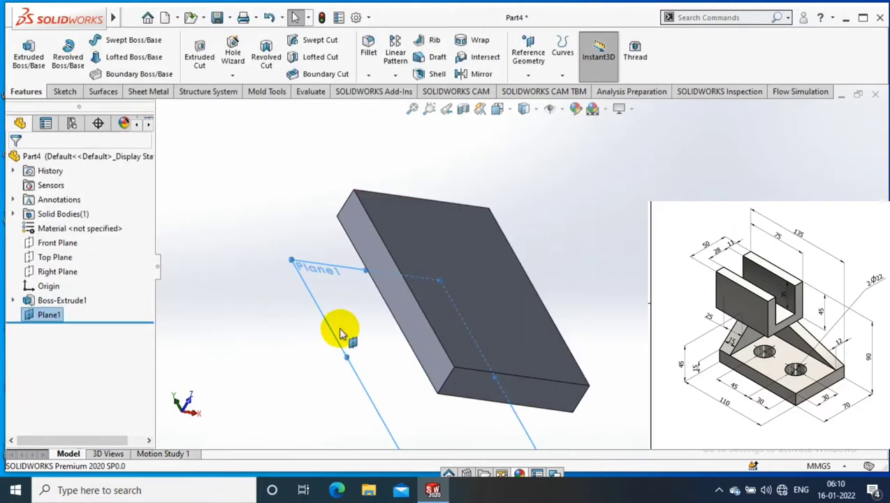
# - Turn the view normal to Plane1, facing it from the correct side
pyautogui.rightClick(51, 318)
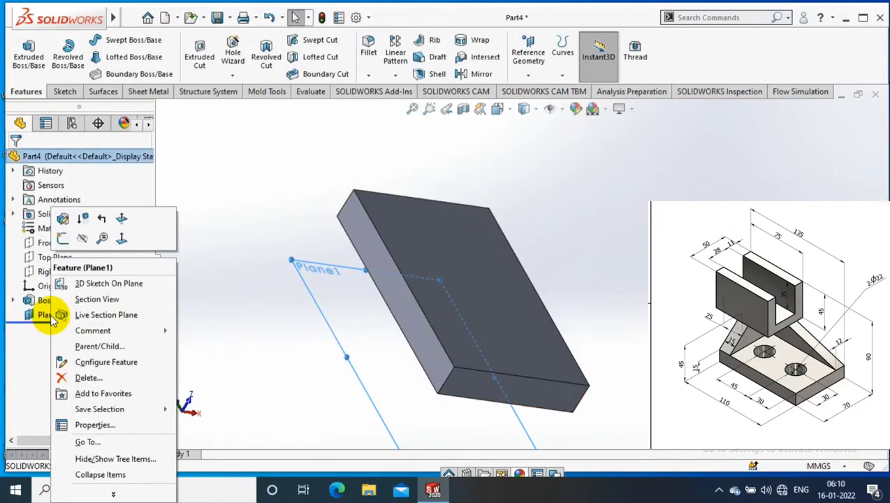
pyautogui.click(124, 240)
pyautogui.rightClick(507, 225)
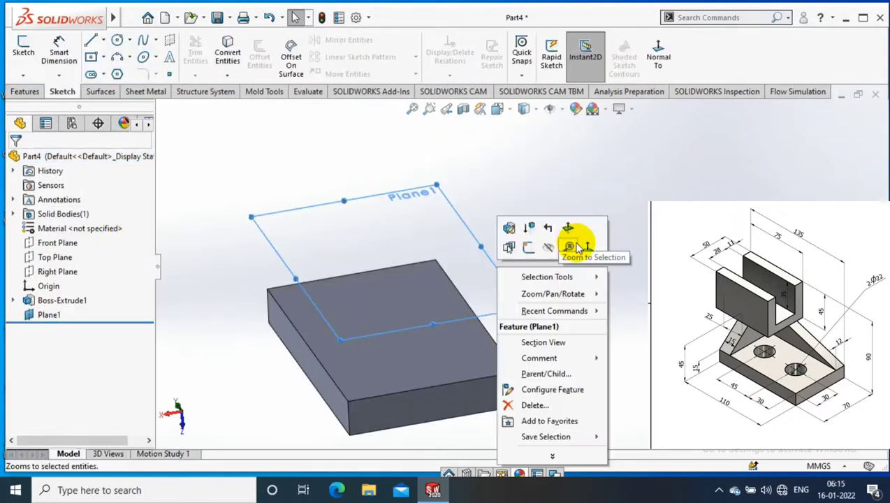
pyautogui.click(573, 243)
pyautogui.rightClick(617, 168)
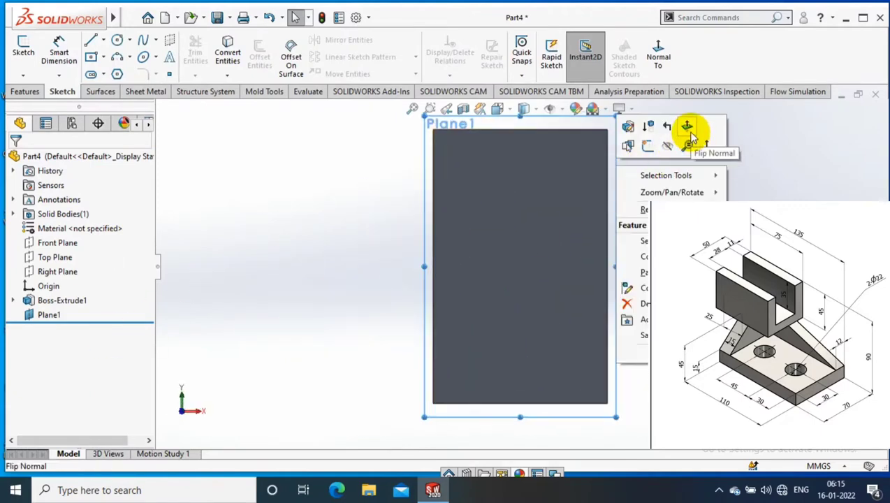
pyautogui.click(686, 129)
pyautogui.moveTo(681, 137); pyautogui.dragTo(633, 219)
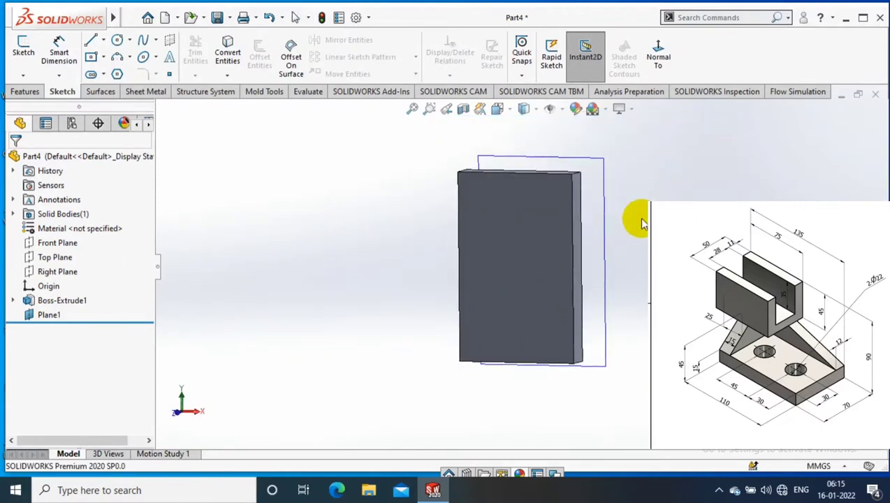
pyautogui.click(604, 180)
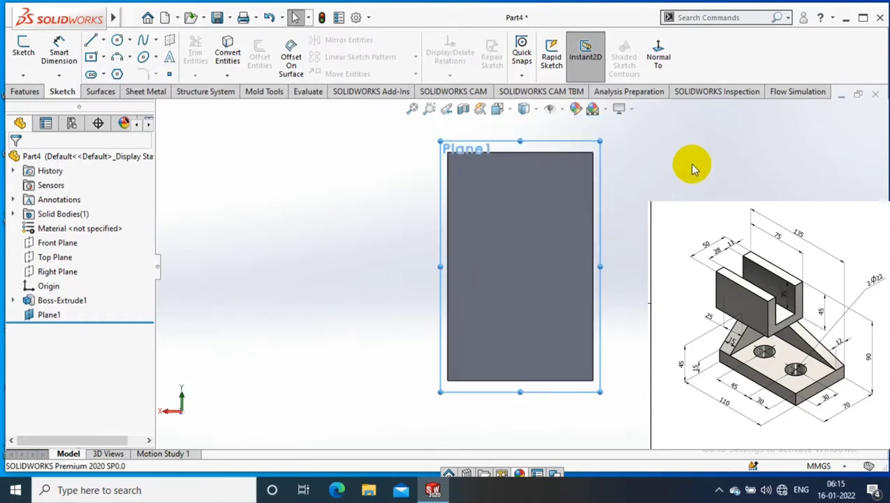
pyautogui.hotkey('ctrl', '8')
pyautogui.rightClick(506, 205)
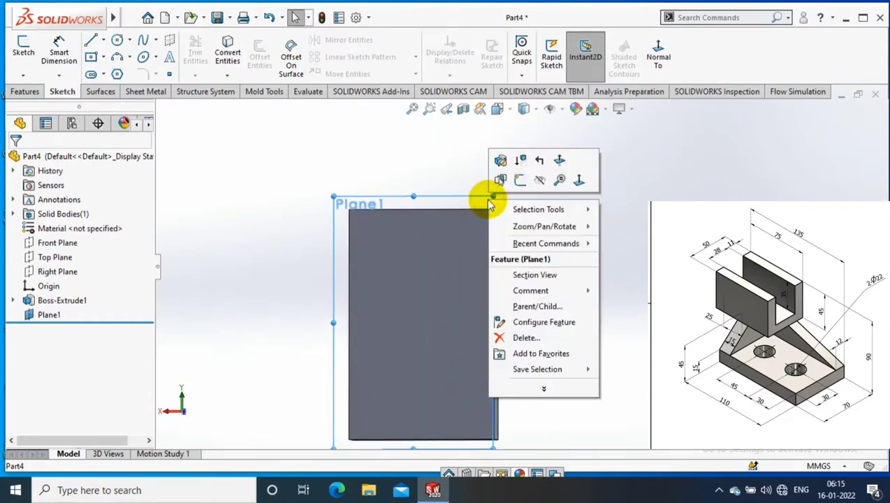
pyautogui.click(559, 179)
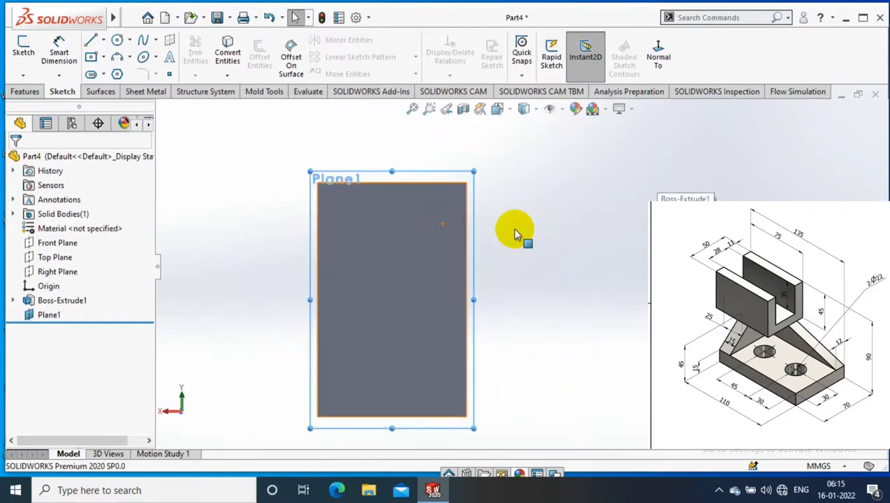
# - Sketch a center rectangle on Plane1
pyautogui.click(23, 49)
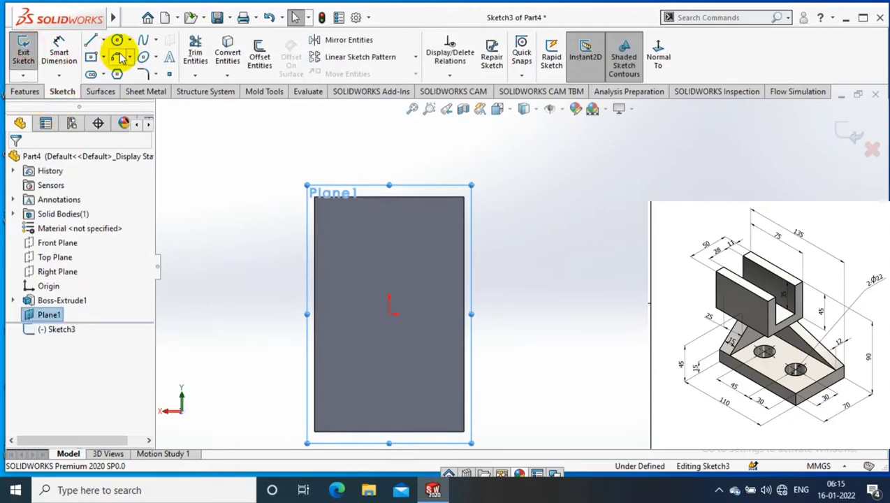
pyautogui.click(103, 56)
pyautogui.click(98, 87)
pyautogui.click(420, 226)
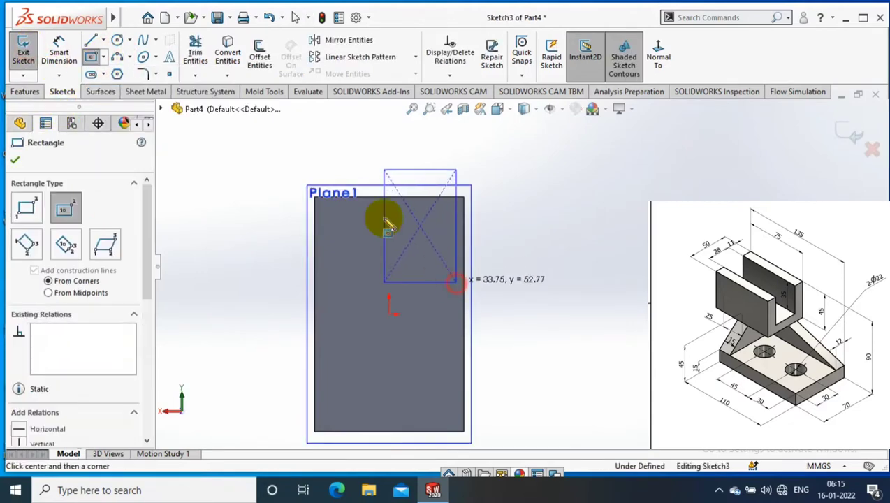
pyautogui.moveTo(453, 169); pyautogui.dragTo(424, 139, button='right')
# - Dimension the rectangle 50 mm wide and 75 mm high
pyautogui.click(446, 178)
pyautogui.click(441, 198)
pyautogui.write('50')
pyautogui.press('Return')
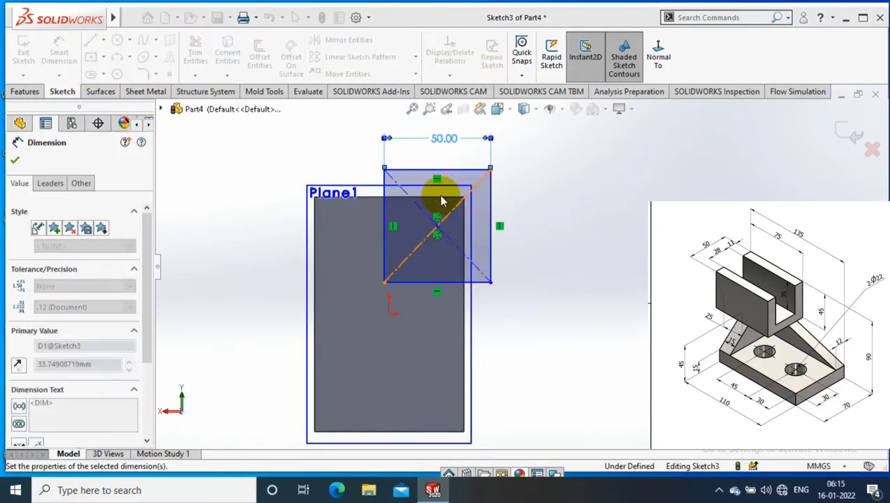
pyautogui.click(492, 199)
pyautogui.click(514, 205)
pyautogui.write('75')
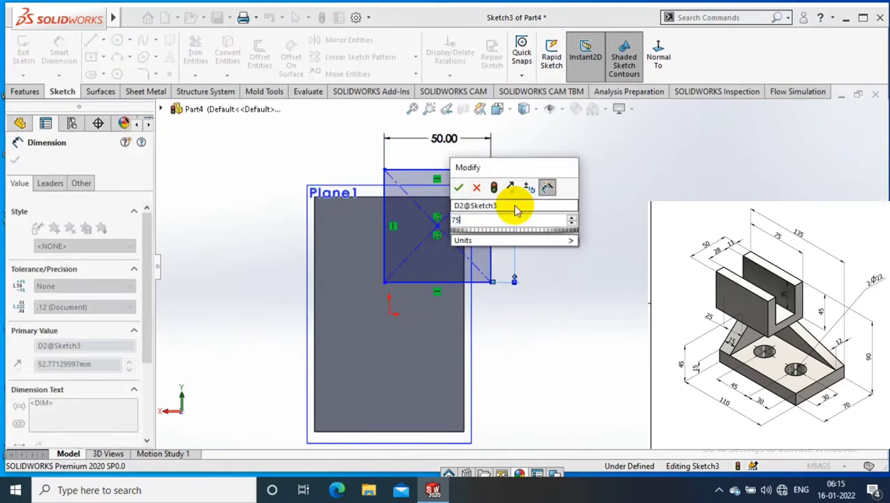
pyautogui.press('Return')
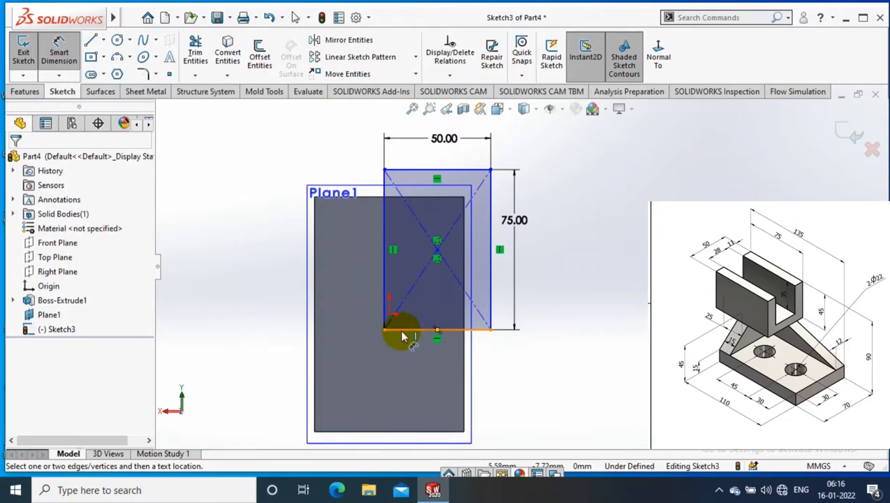
# - Offset the rectangle 10 mm from the plate edge and make its right edge collinear with the plate
pyautogui.click(388, 170)
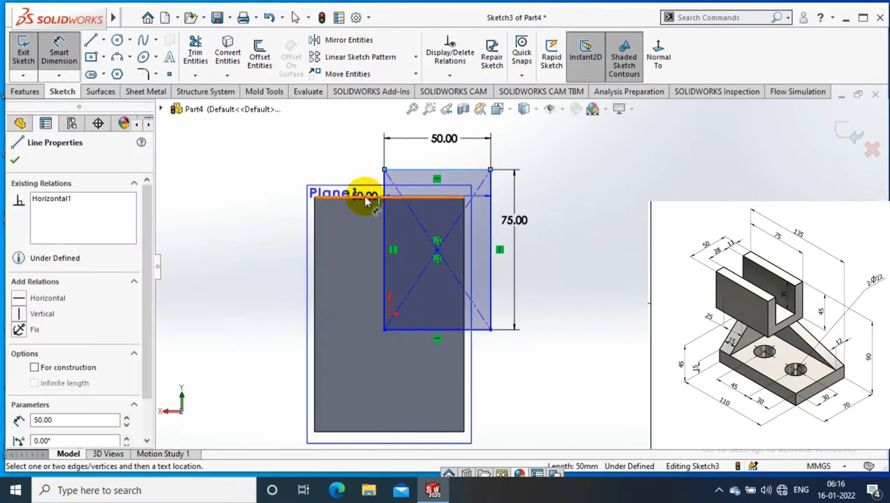
pyautogui.click(360, 198)
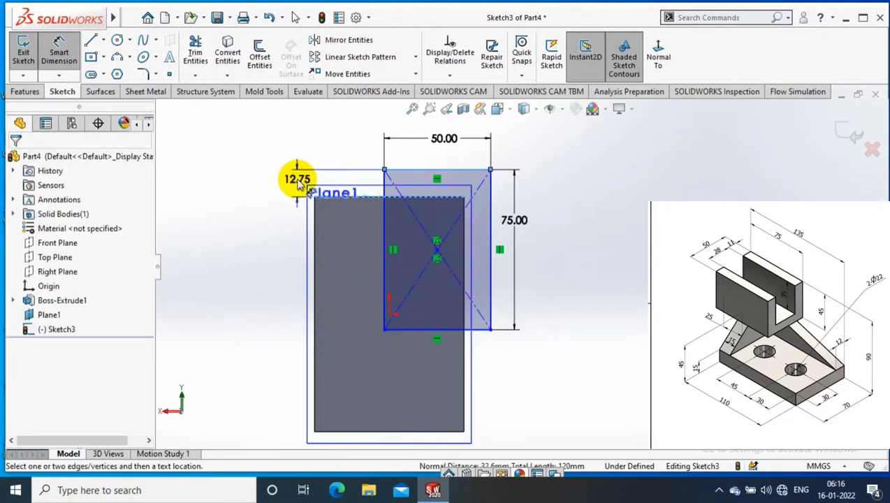
pyautogui.click(299, 180)
pyautogui.write('10')
pyautogui.press('Return')
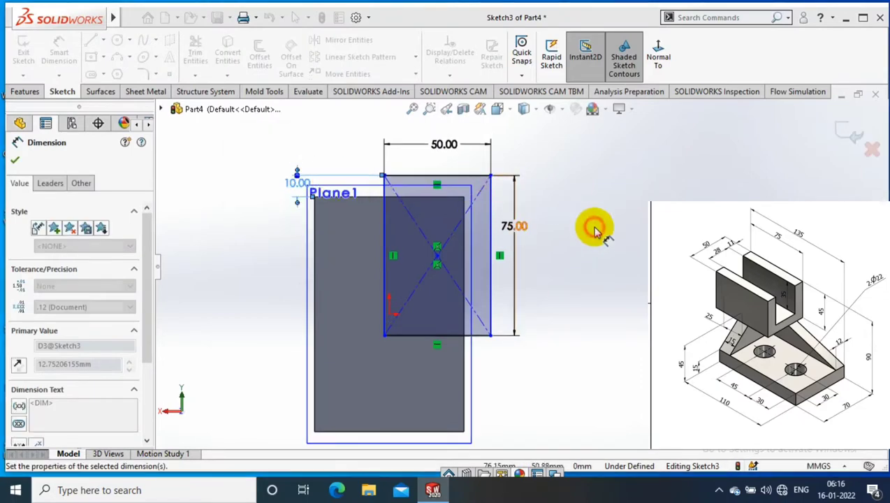
pyautogui.click(492, 200)
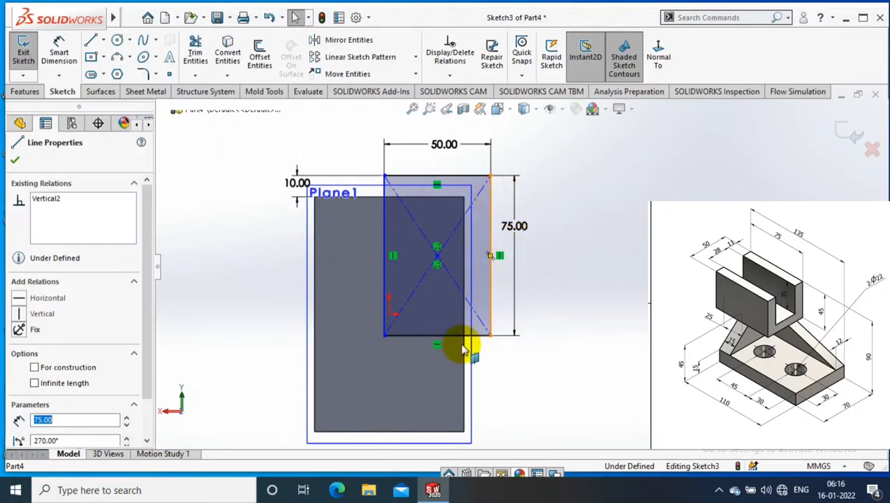
pyautogui.keyDown('ctrl'); pyautogui.click(464, 371); pyautogui.keyUp('ctrl')
pyautogui.click(43, 371)
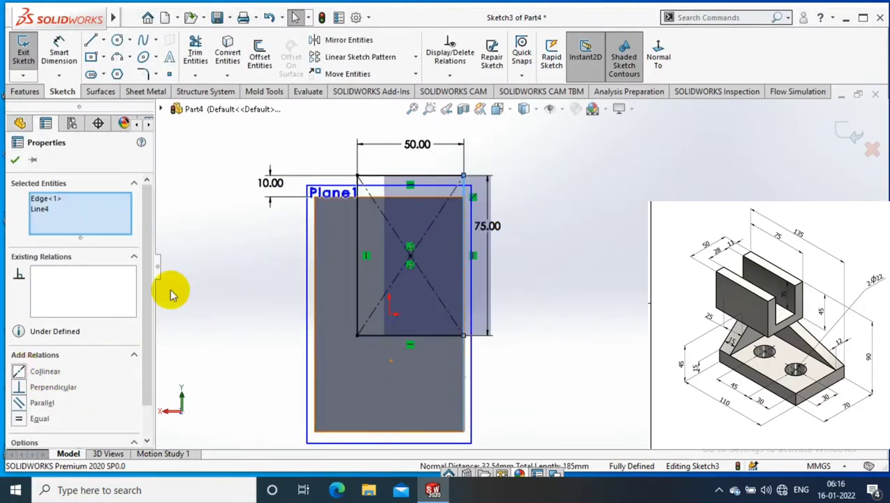
pyautogui.click(12, 160)
# - Extrude the sketch 45 mm into the upright block Boss-Extrude2
pyautogui.click(23, 53)
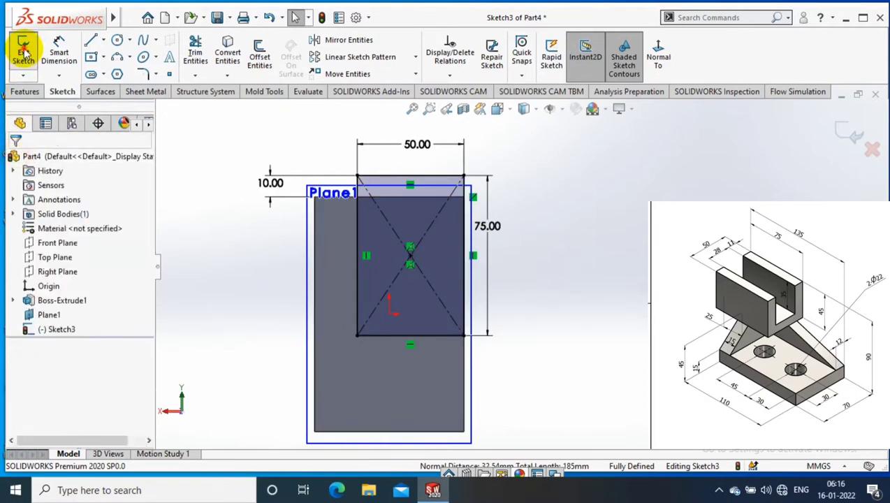
pyautogui.click(28, 93)
pyautogui.click(28, 52)
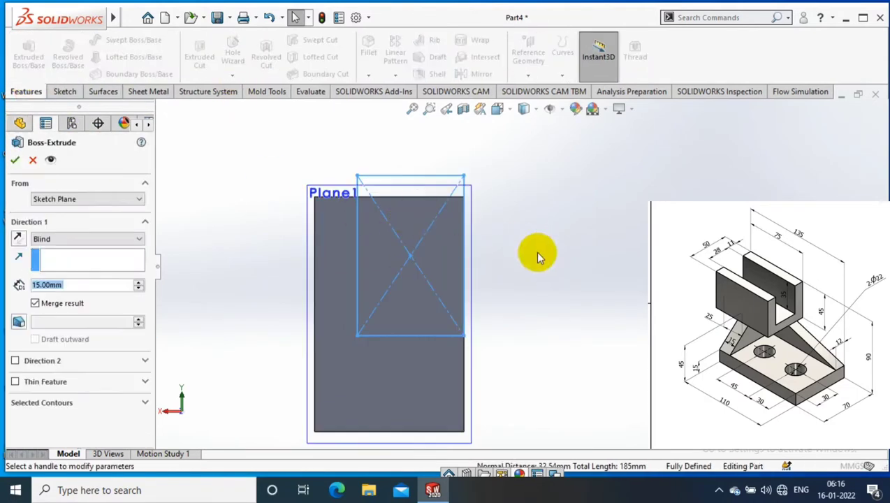
pyautogui.moveTo(546, 273); pyautogui.dragTo(563, 216, button='middle')
pyautogui.write('45')
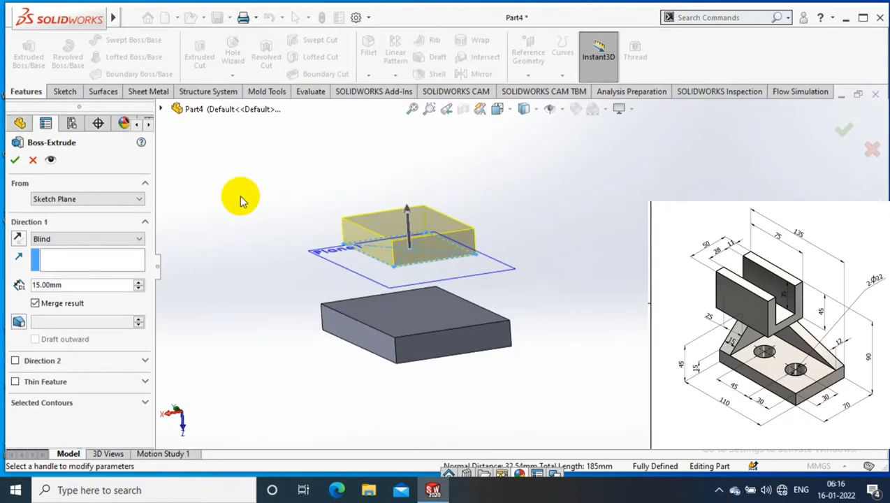
pyautogui.click(14, 161)
# - Turn the view face-on to the block's front face
pyautogui.rightClick(439, 203)
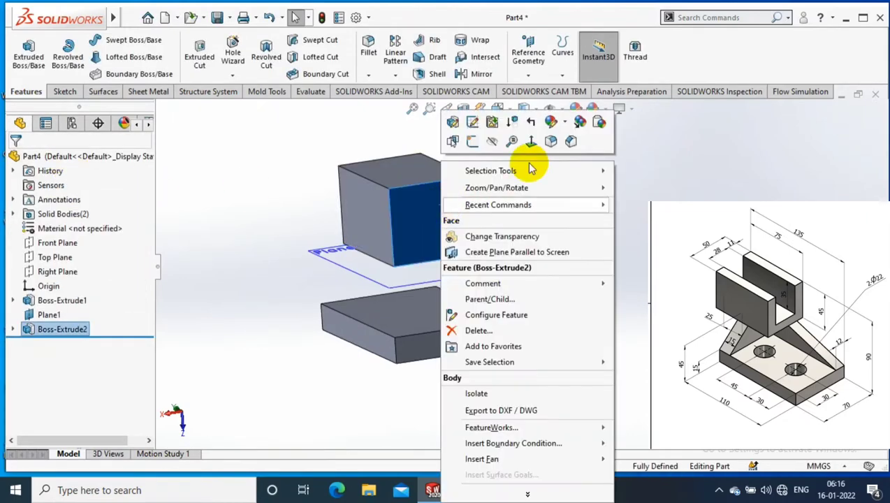
pyautogui.press('Escape')
pyautogui.hotkey('ctrl', '8')
# - Sketch a center rectangle on the block's front face, centred on its bottom edge
pyautogui.click(64, 91)
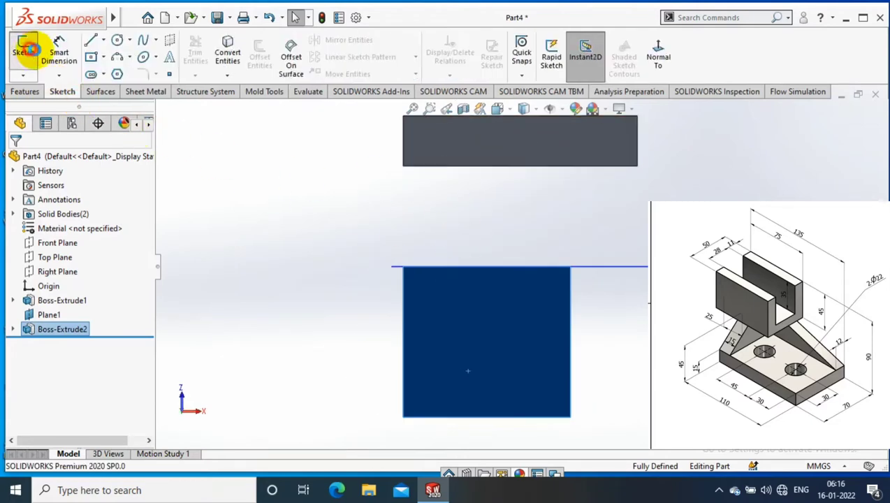
pyautogui.click(23, 52)
pyautogui.click(104, 57)
pyautogui.click(134, 89)
pyautogui.click(487, 418)
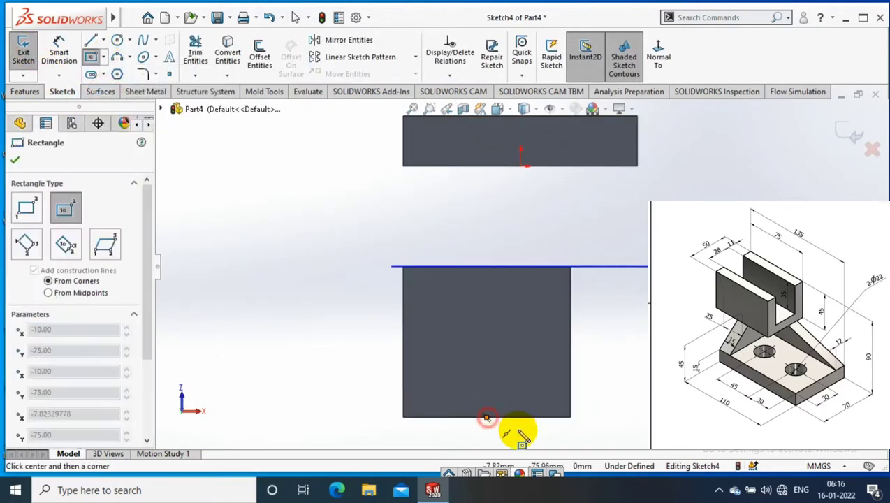
pyautogui.click(511, 347)
pyautogui.press('Escape')
pyautogui.scroll(2, 555, 315)
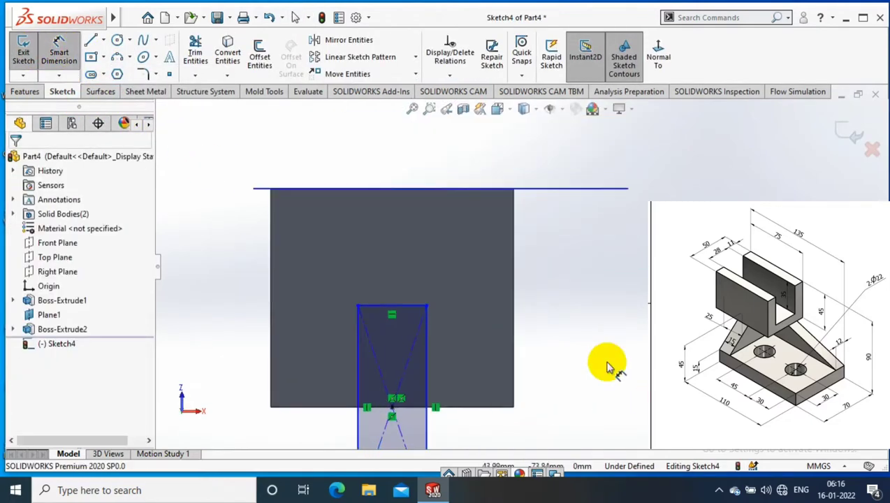
# - Dimension the slot rectangle 28 mm wide and 11 mm below the block's top
pyautogui.click(405, 305)
pyautogui.click(395, 276)
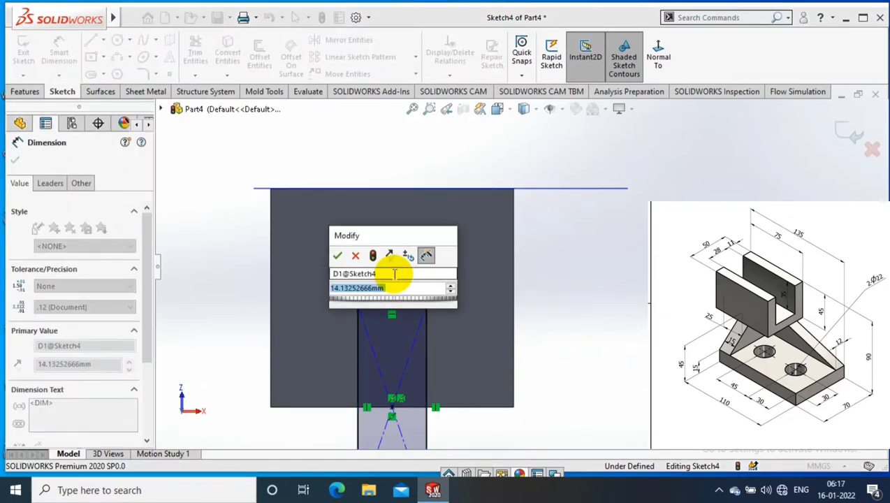
pyautogui.write('28')
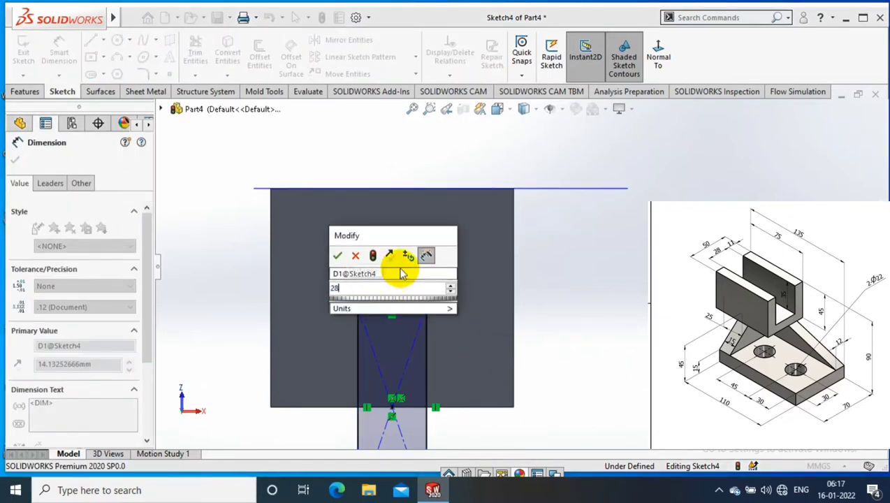
pyautogui.press('Return')
pyautogui.click(438, 307)
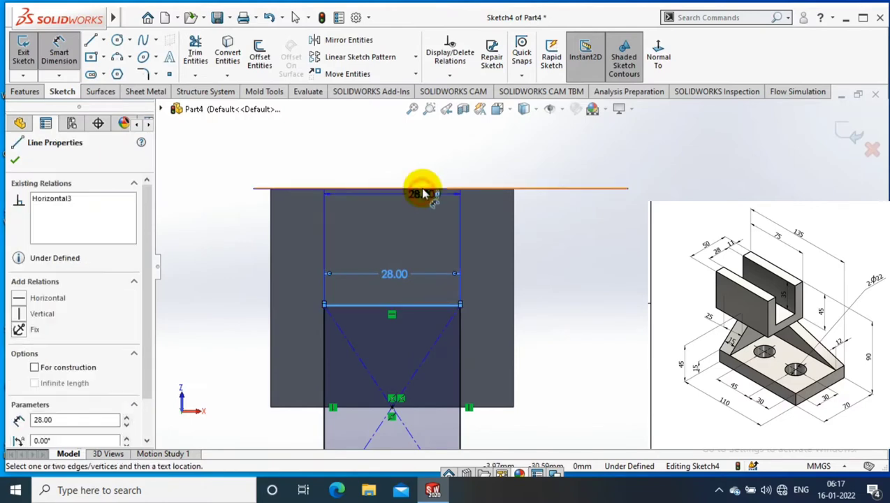
pyautogui.click(424, 189)
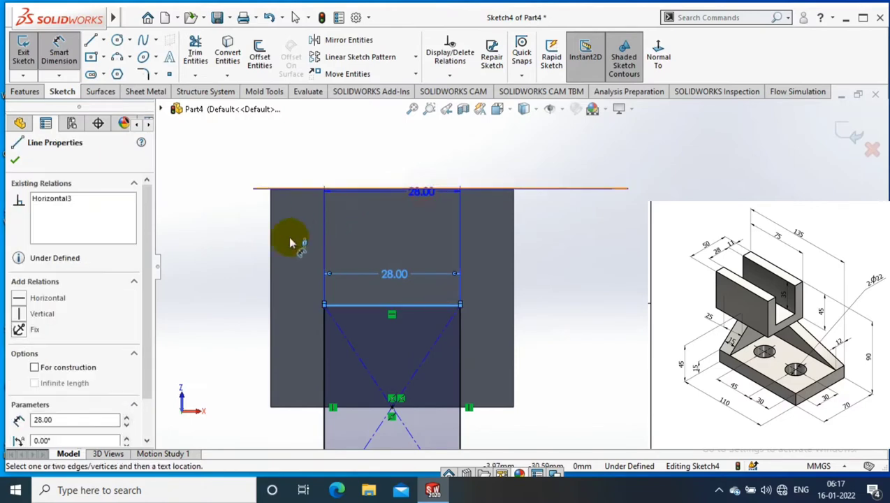
pyautogui.click(244, 237)
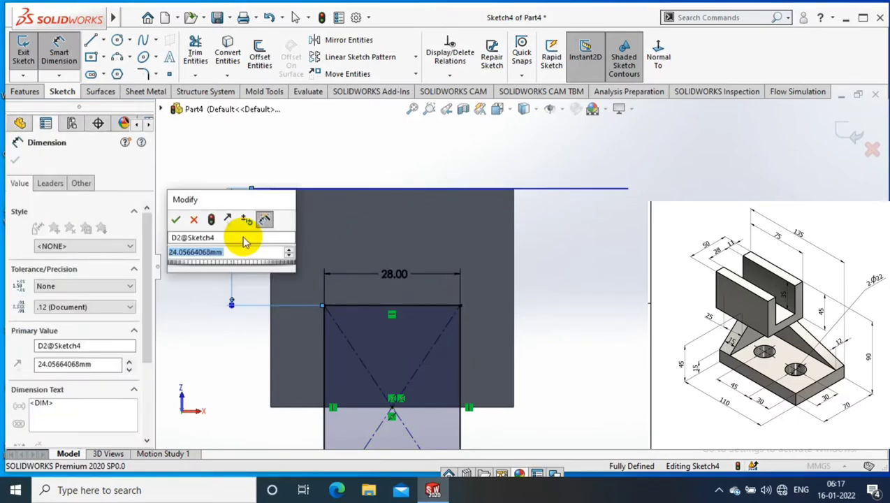
pyautogui.write('11')
pyautogui.press('Return')
# - Cut the slot with an Extruded Cut set to Through All - Both
pyautogui.click(23, 48)
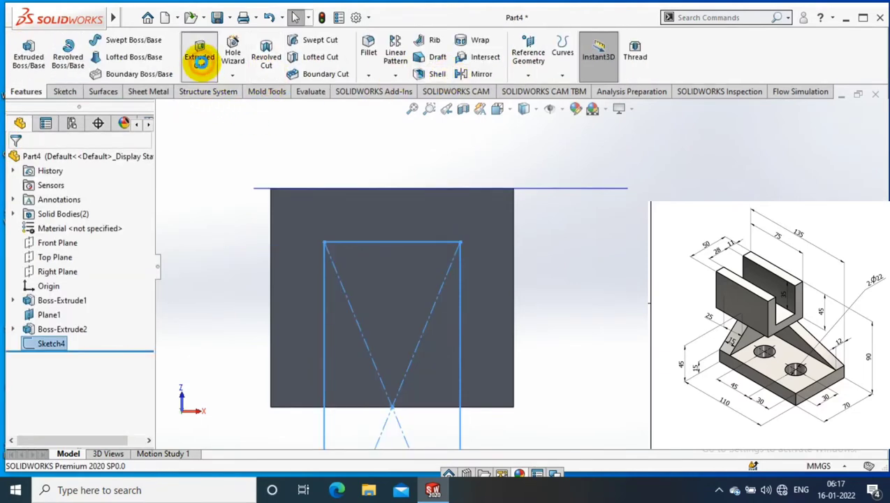
pyautogui.click(199, 54)
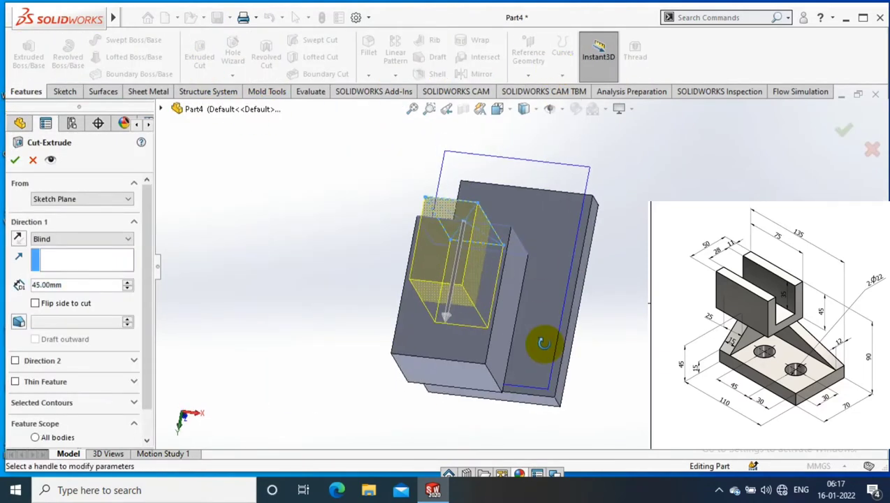
pyautogui.click(114, 245)
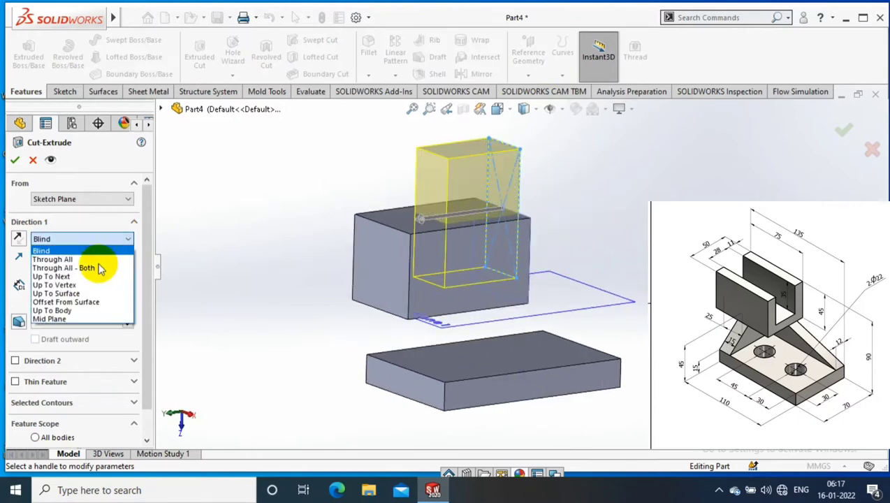
pyautogui.click(94, 269)
pyautogui.click(11, 159)
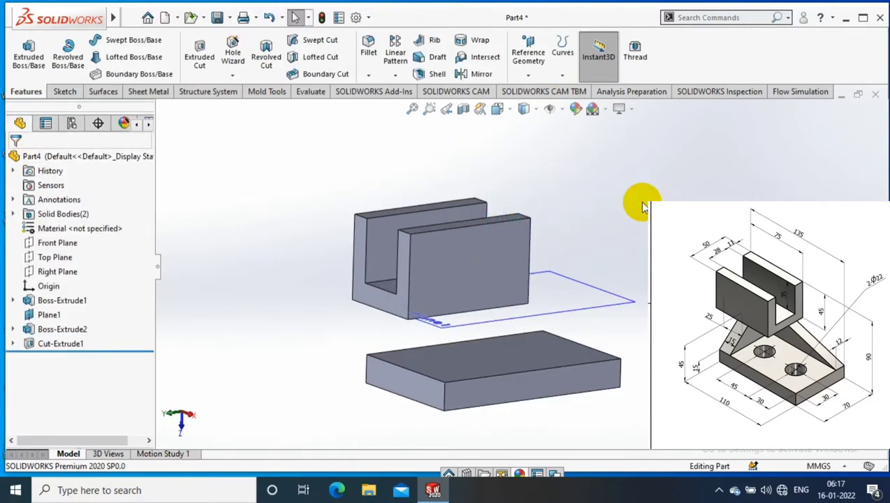
pyautogui.moveTo(576, 239)
pyautogui.mouseDown(button='middle')
pyautogui.moveTo(563, 308)
pyautogui.moveTo(540, 312)
pyautogui.moveTo(654, 364)
pyautogui.moveTo(706, 463)
pyautogui.moveTo(398, 386)
pyautogui.mouseUp(button='middle')
# - Sketch a closed triangular support outline on the base plate's side face
pyautogui.rightClick(398, 387)
pyautogui.click(489, 142)
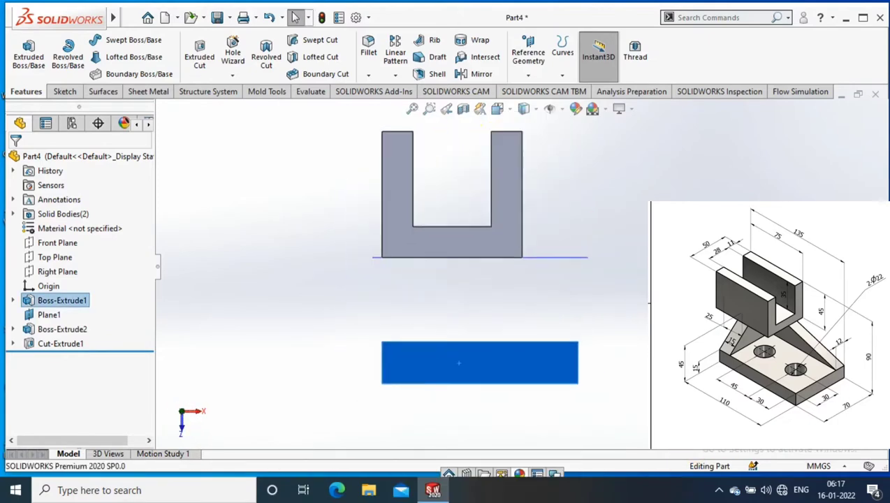
pyautogui.click(62, 91)
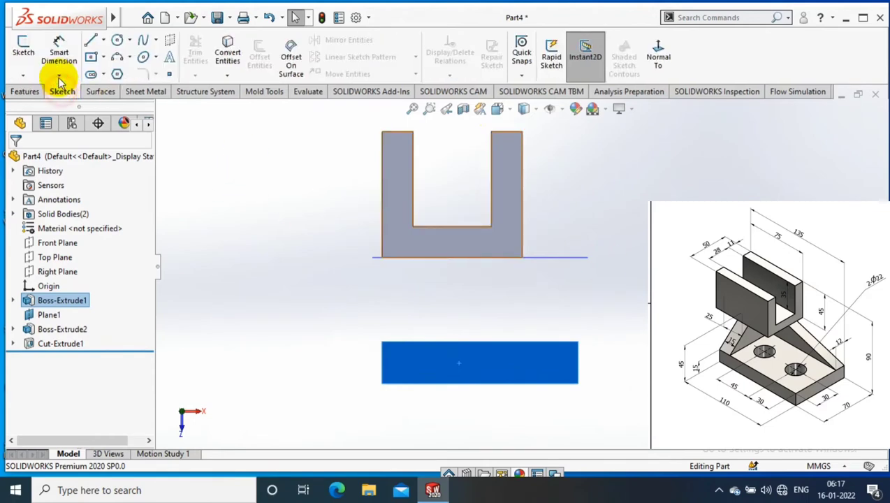
pyautogui.click(91, 40)
pyautogui.click(382, 342)
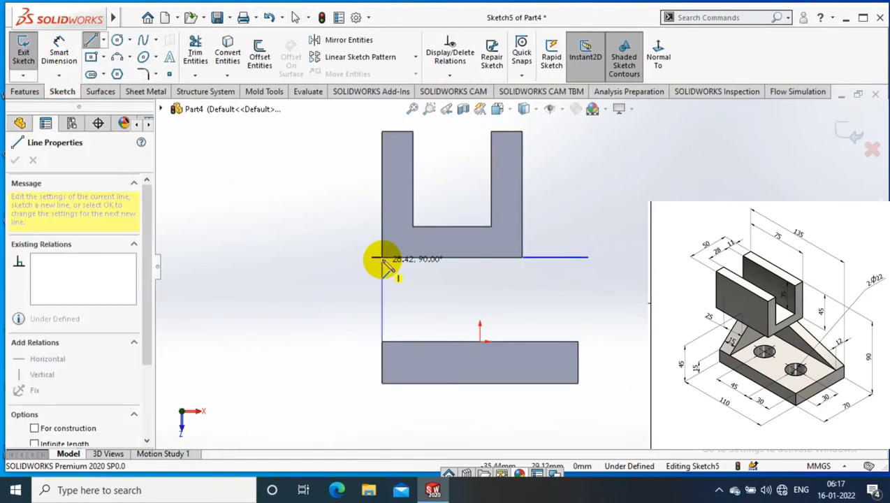
pyautogui.click(382, 258)
pyautogui.click(523, 257)
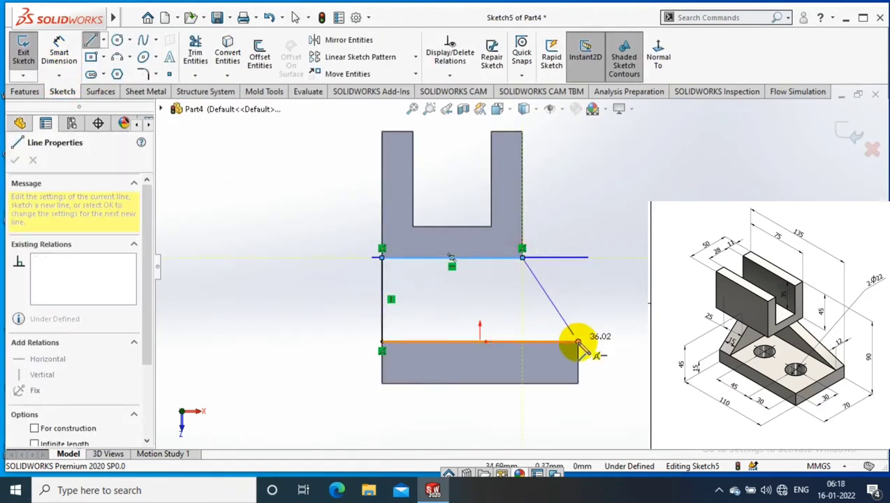
pyautogui.click(382, 344)
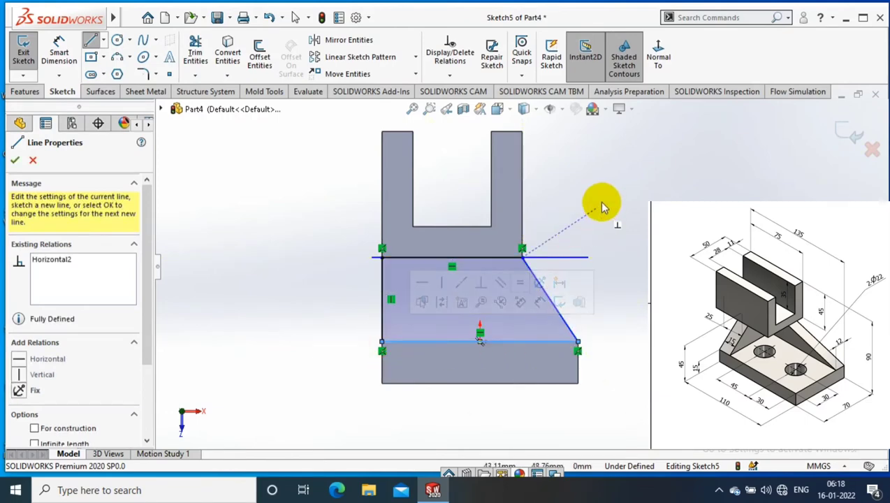
pyautogui.moveTo(581, 286); pyautogui.dragTo(167, 170, button='middle')
pyautogui.click(15, 160)
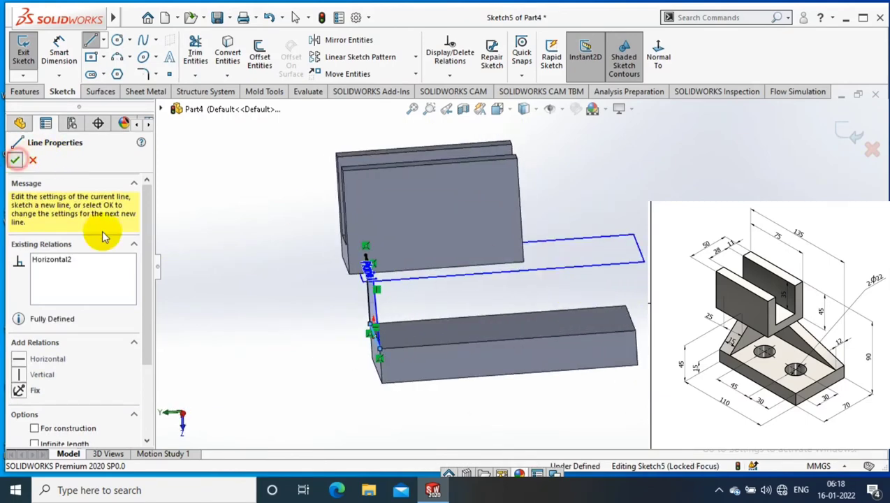
pyautogui.moveTo(239, 278)
pyautogui.mouseDown(button='middle')
pyautogui.moveTo(201, 270)
pyautogui.moveTo(125, 175)
pyautogui.mouseUp(button='middle')
# - Extrude the support outline 15 mm in the reversed direction as Boss-Extrude3
pyautogui.click(25, 91)
pyautogui.click(28, 52)
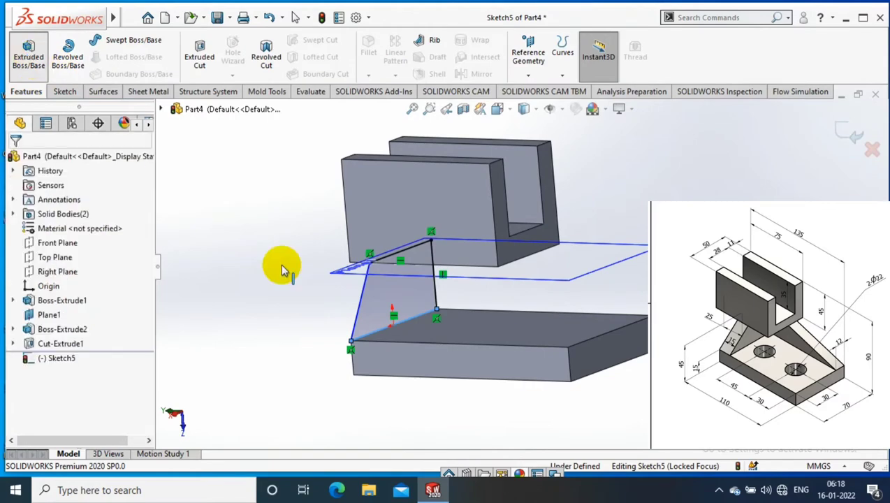
pyautogui.write('15')
pyautogui.press('Return')
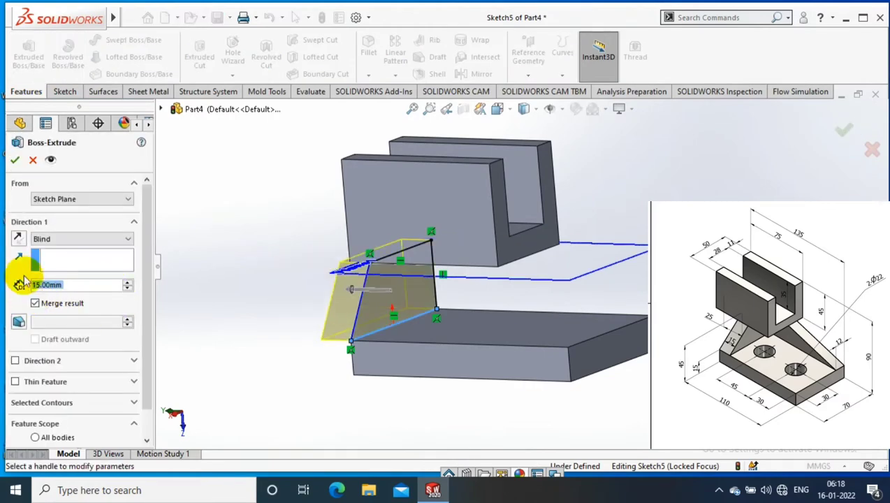
pyautogui.click(18, 238)
pyautogui.click(17, 160)
# - Turn the view face-on to the base face for the next sketch
pyautogui.moveTo(188, 248)
pyautogui.mouseDown(button='middle')
pyautogui.moveTo(596, 252)
pyautogui.moveTo(592, 192)
pyautogui.moveTo(549, 250)
pyautogui.mouseUp(button='middle')
pyautogui.rightClick(549, 250)
pyautogui.click(521, 348)
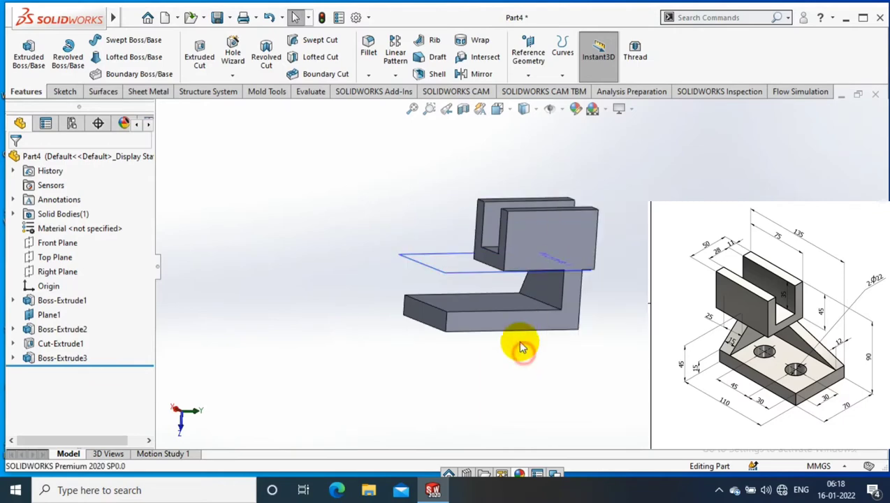
pyautogui.rightClick(521, 326)
pyautogui.click(610, 143)
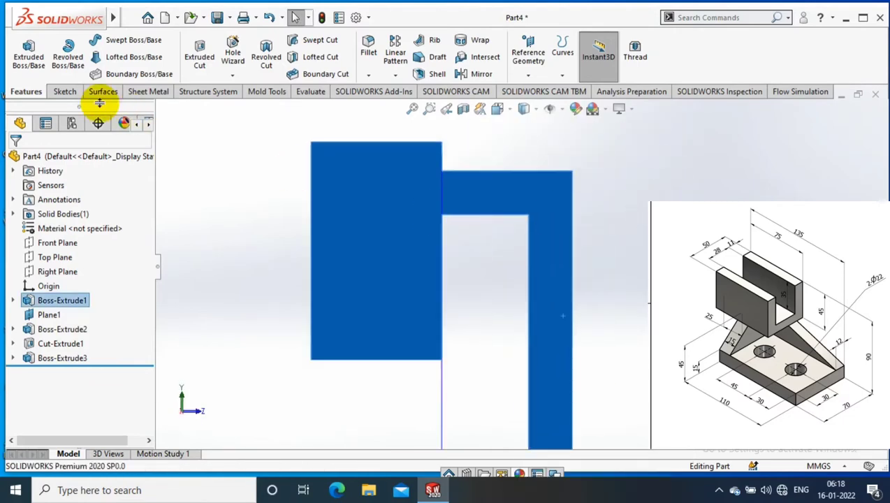
# - Sketch the closed triangular rib outline against the upright
pyautogui.click(30, 51)
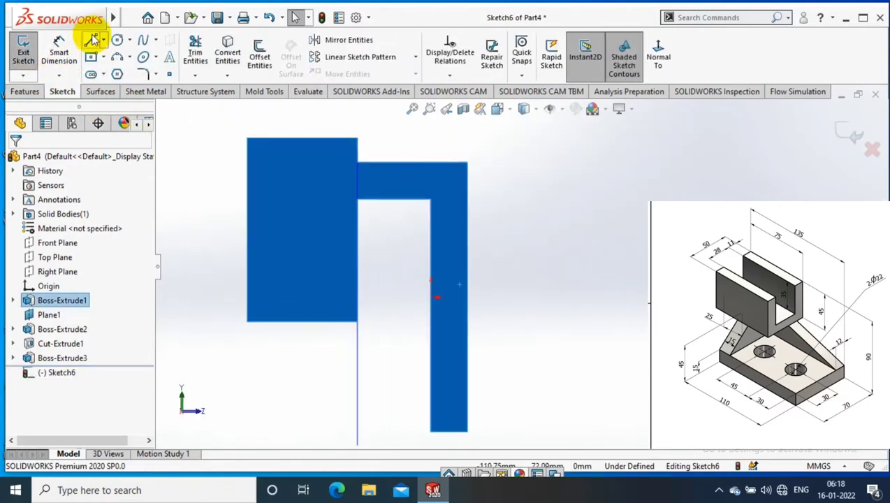
pyautogui.click(431, 432)
pyautogui.click(357, 323)
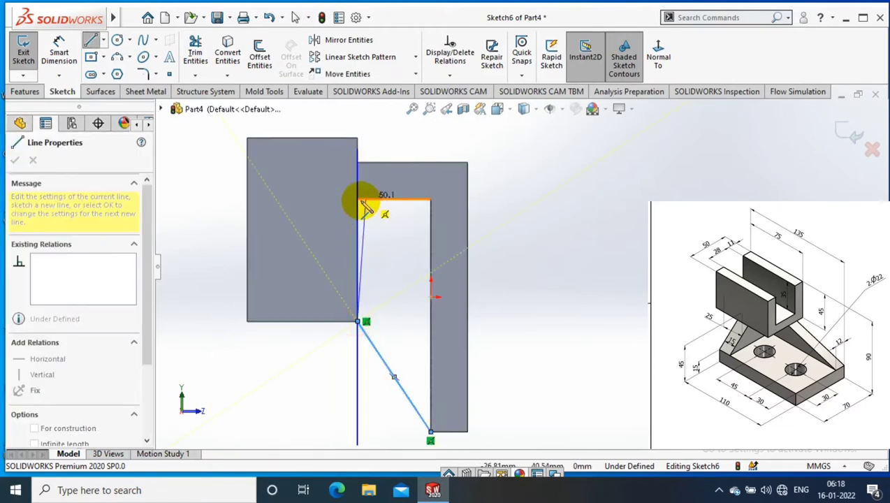
pyautogui.click(358, 199)
pyautogui.click(431, 199)
pyautogui.click(431, 430)
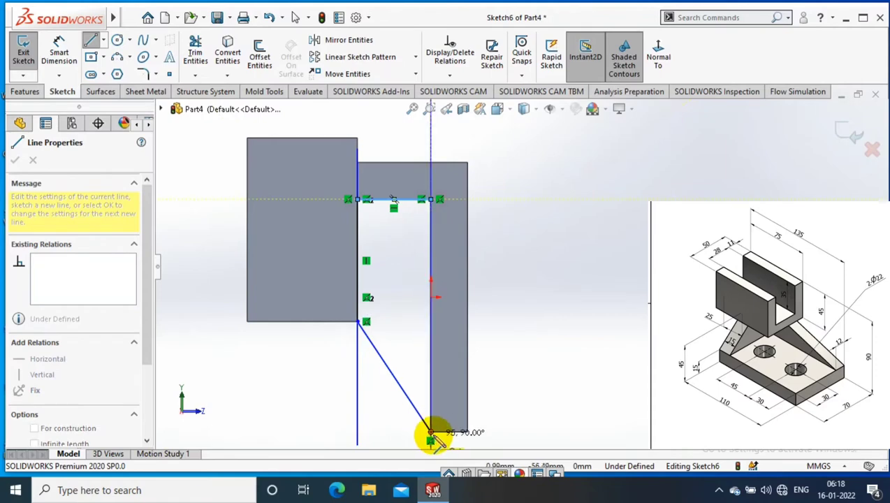
pyautogui.scroll(3, 532, 302)
pyautogui.moveTo(532, 302); pyautogui.dragTo(674, 152, button='middle')
pyautogui.click(15, 160)
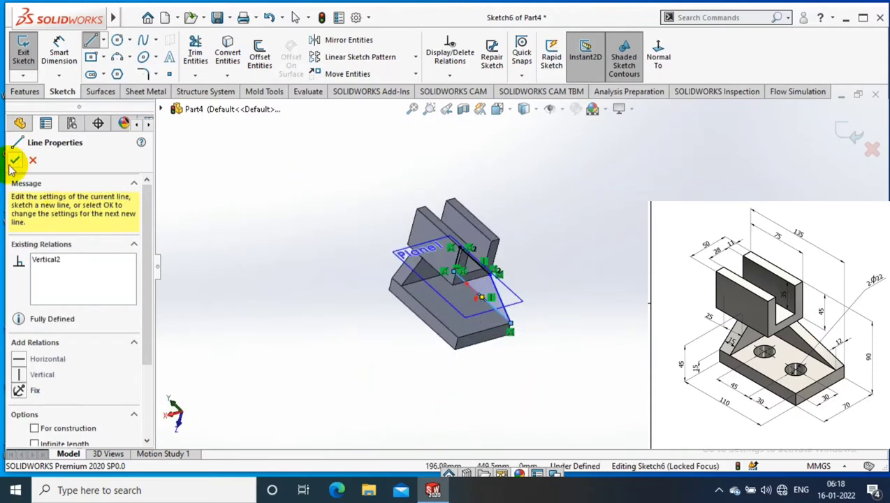
# - Extrude the rib outline 12 mm in the reversed direction
pyautogui.click(25, 91)
pyautogui.click(24, 59)
pyautogui.click(18, 238)
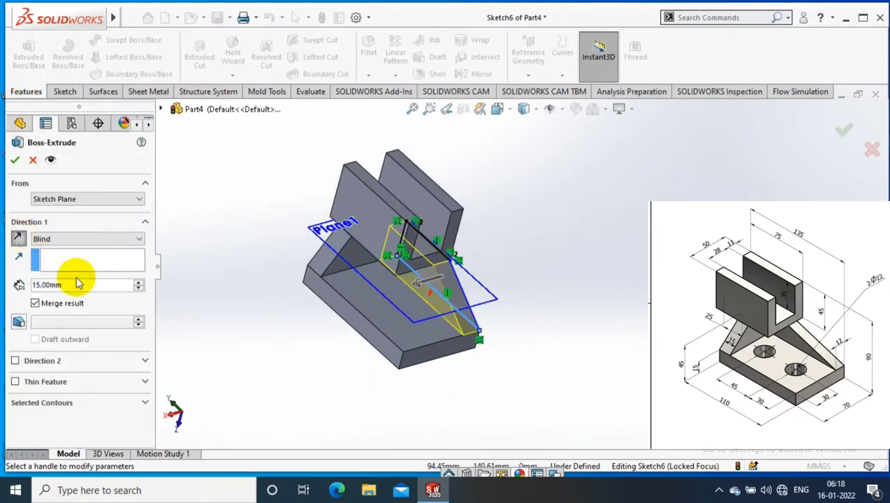
pyautogui.write('12')
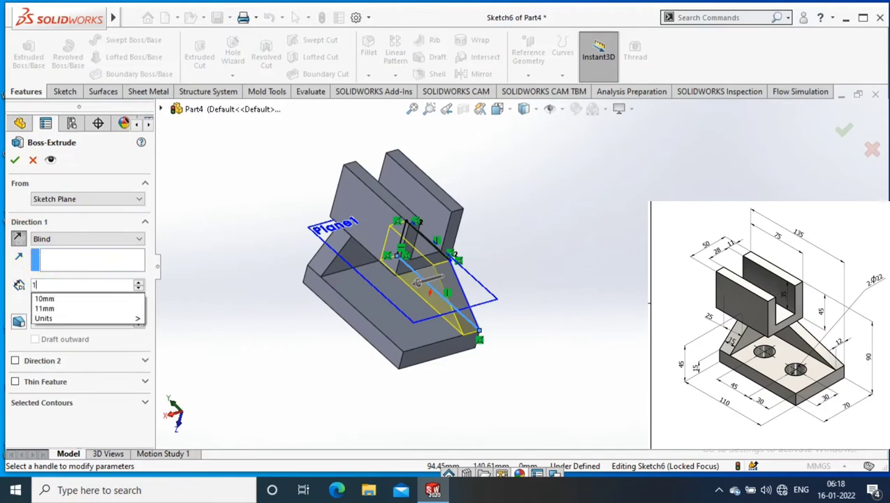
pyautogui.press('Return')
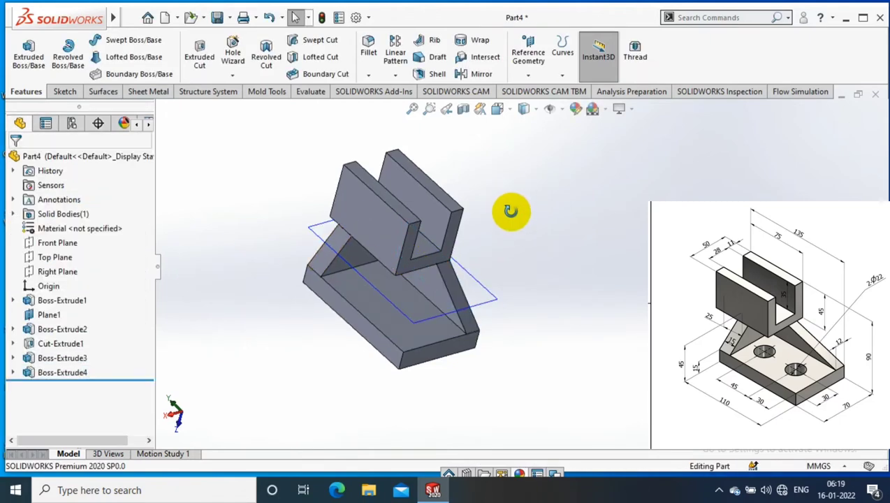
pyautogui.moveTo(511, 211); pyautogui.dragTo(506, 214, button='middle')
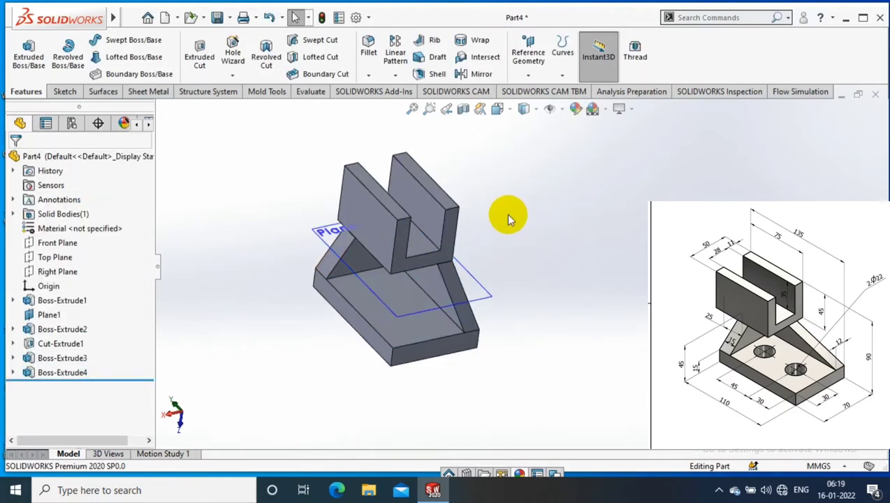
# - Start a sketch on the base plate's top face and draw two hole circles, one above the other
pyautogui.rightClick(420, 325)
pyautogui.click(508, 144)
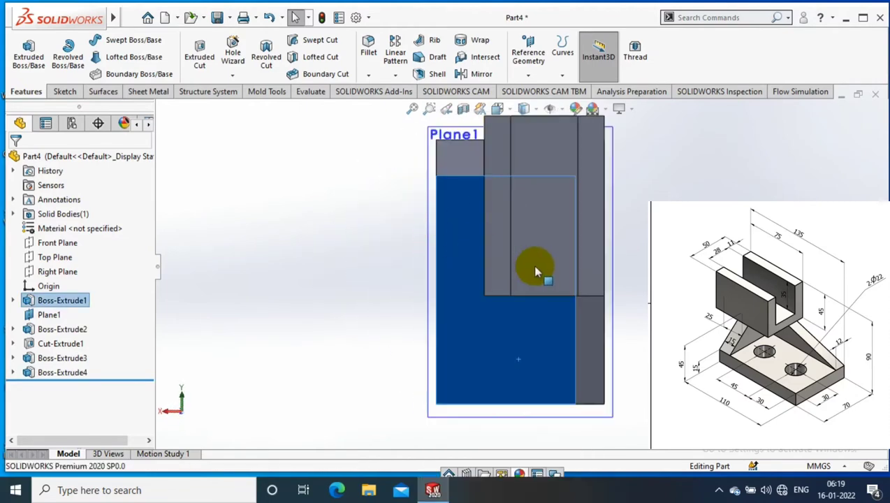
pyautogui.click(64, 92)
pyautogui.click(24, 53)
pyautogui.click(117, 40)
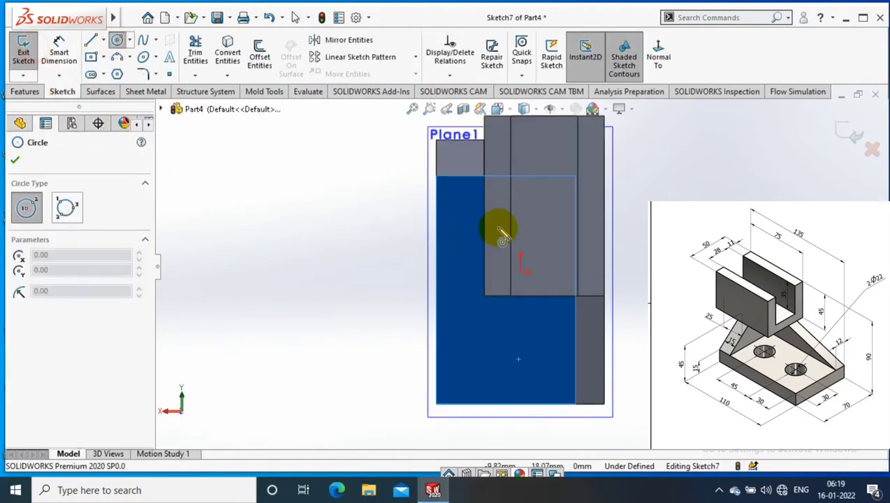
pyautogui.click(498, 227)
pyautogui.click(498, 249)
pyautogui.click(498, 333)
pyautogui.click(513, 358)
pyautogui.press('Escape')
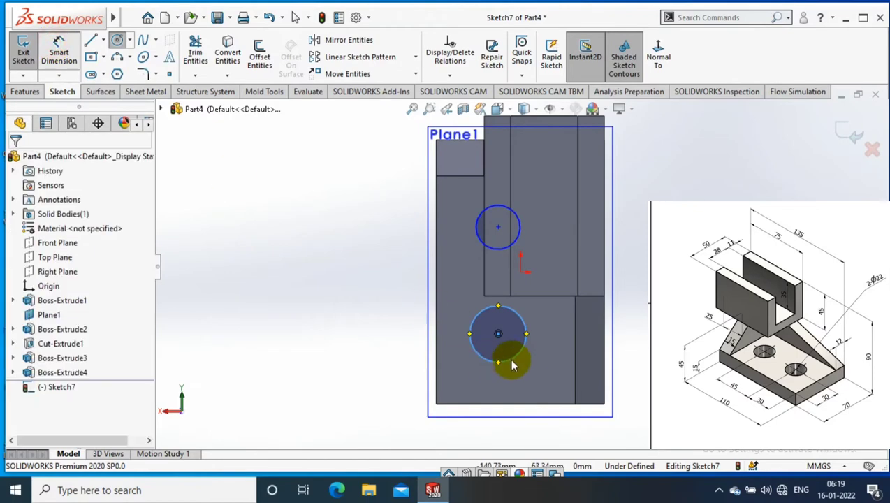
# - Dimension the lower circle at Ø22 and make both circles Equal
pyautogui.click(358, 343)
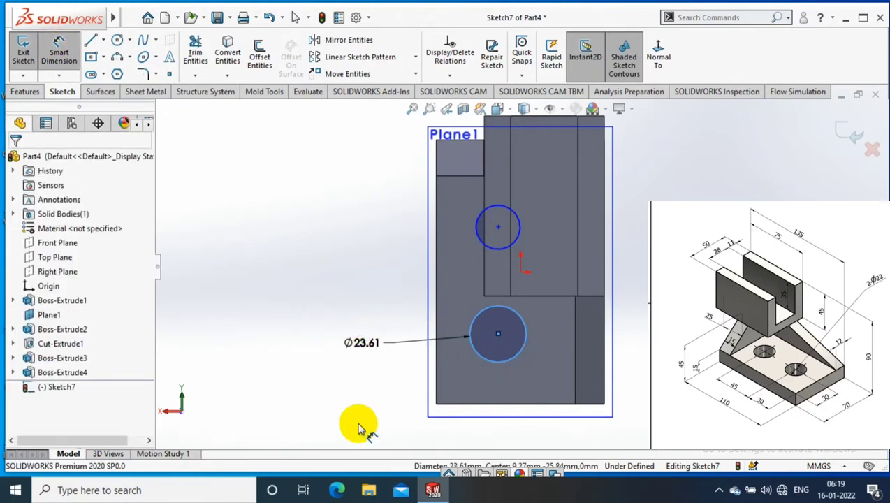
pyautogui.write('22')
pyautogui.press('Return')
pyautogui.press('Escape')
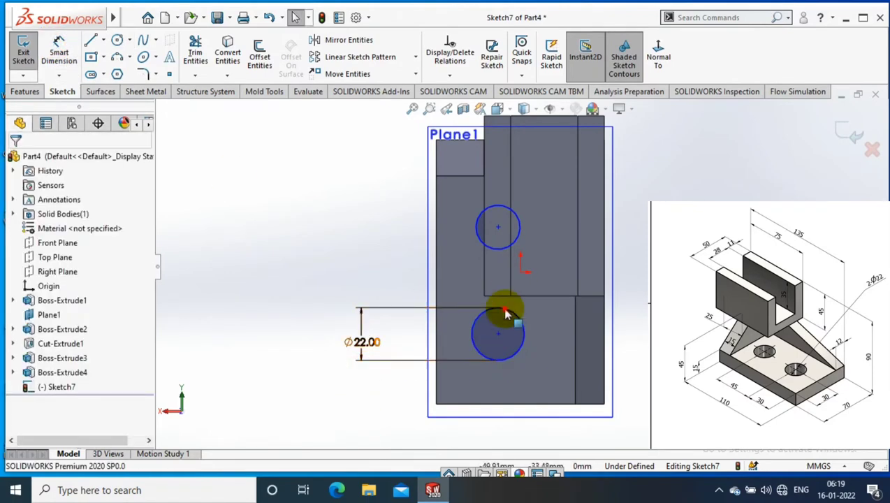
pyautogui.keyDown('ctrl'); pyautogui.click(507, 316); pyautogui.keyUp('ctrl')
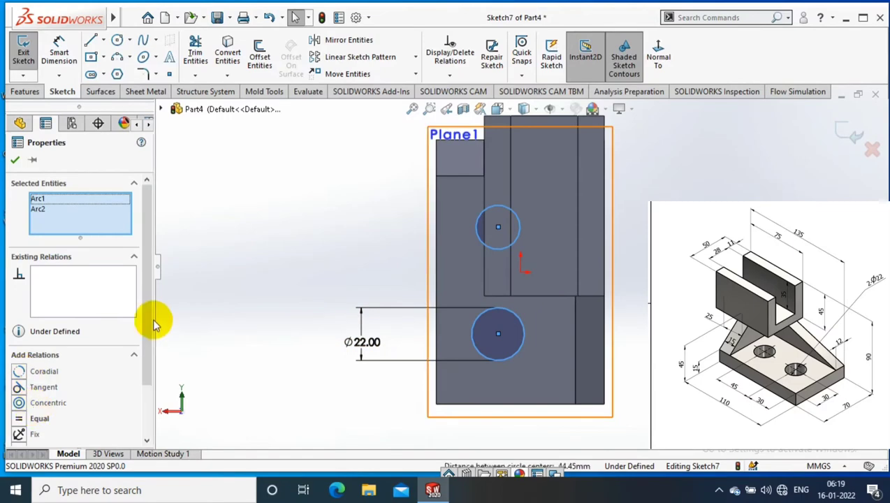
pyautogui.scroll(-2, 140, 335)
pyautogui.click(15, 162)
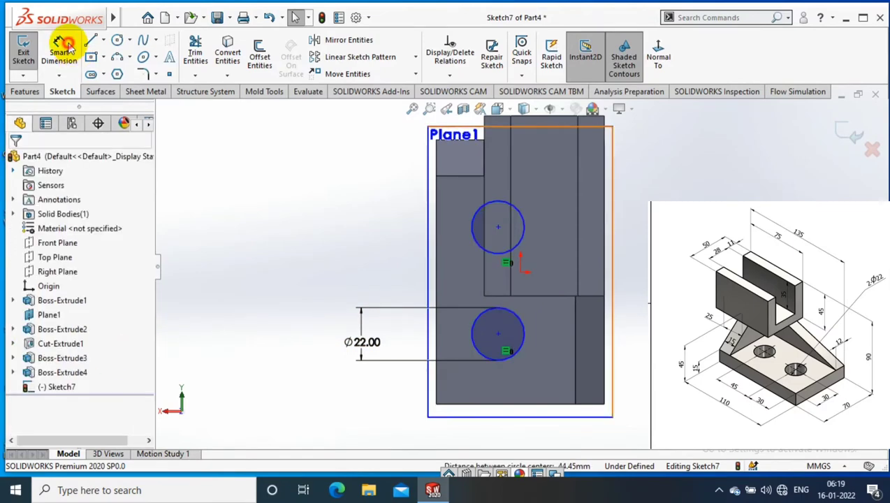
# - Dimension the two hole centres 45 apart
pyautogui.click(498, 227)
pyautogui.click(499, 334)
pyautogui.click(478, 278)
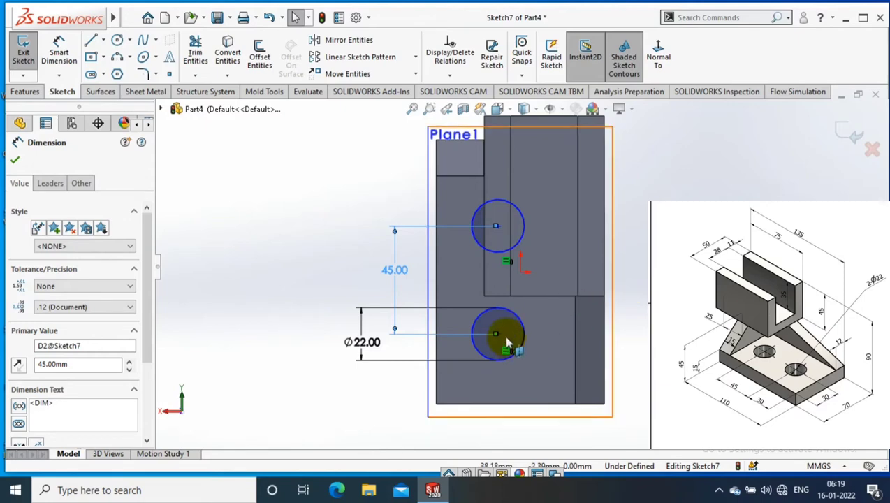
pyautogui.click(59, 50)
# - Dimension the lower hole's centre 30 from the plate's bottom edge
pyautogui.click(228, 124)
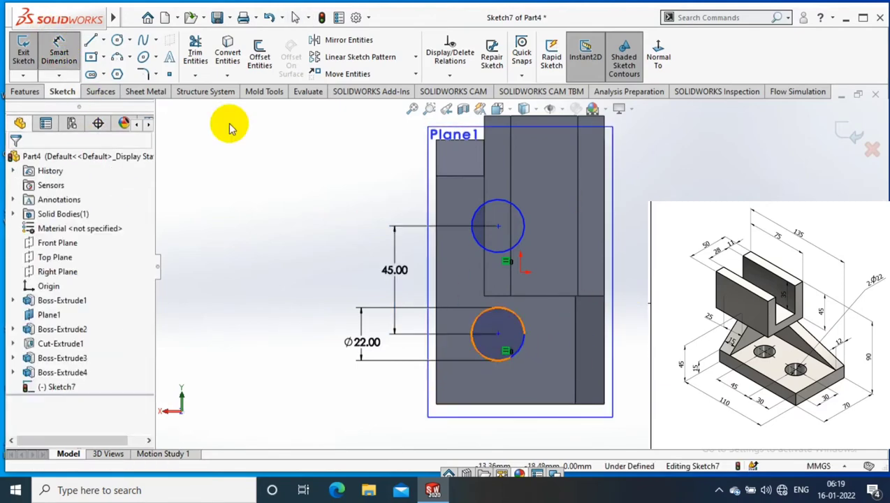
pyautogui.click(497, 338)
pyautogui.click(497, 405)
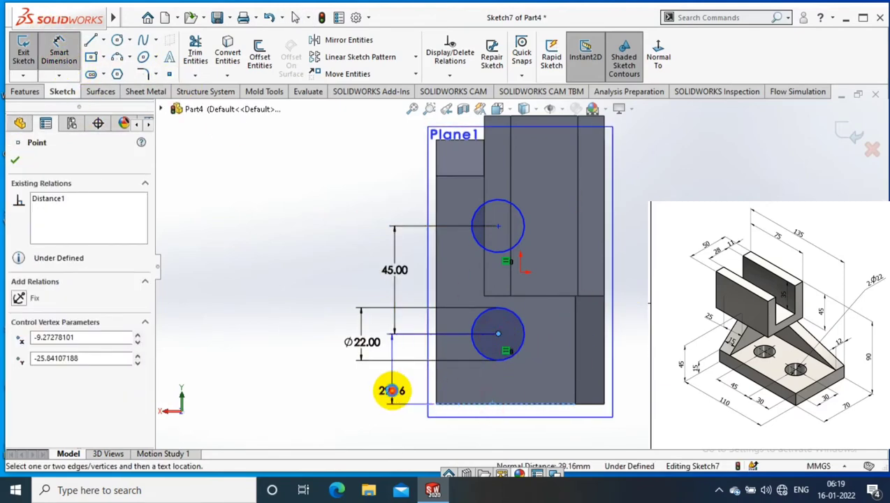
pyautogui.click(393, 391)
pyautogui.write('30')
pyautogui.press('Return')
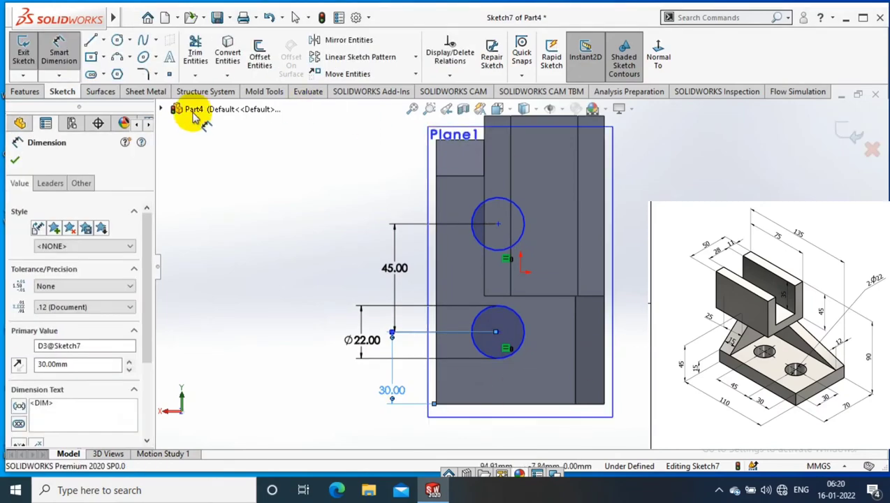
pyautogui.click(193, 113)
pyautogui.press('Escape')
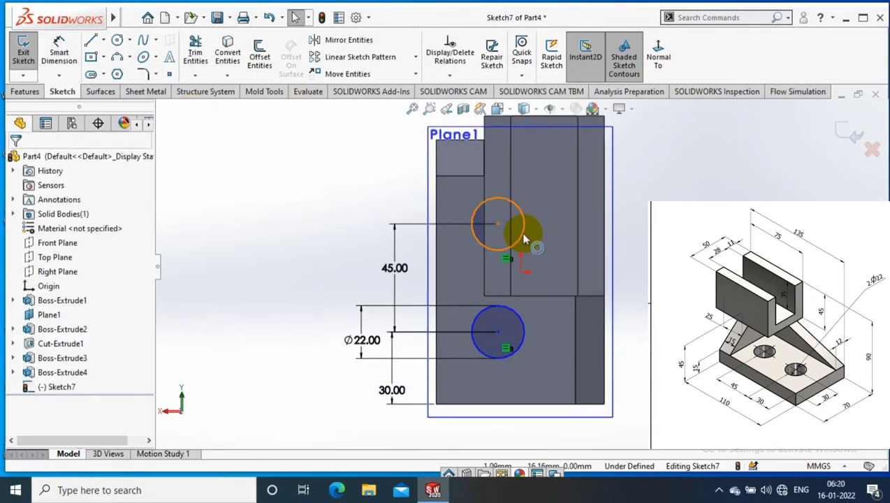
# - Dimension the lower hole's centre 30 from the plate's left edge
pyautogui.press('d')
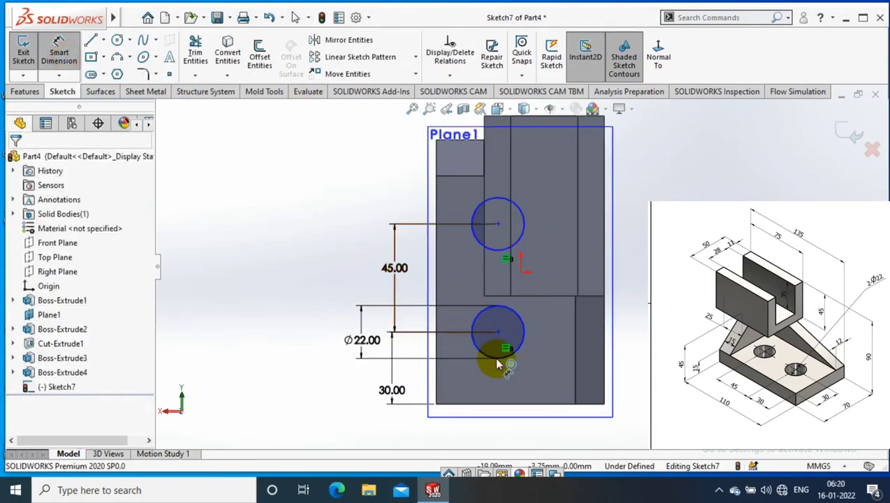
pyautogui.click(498, 332)
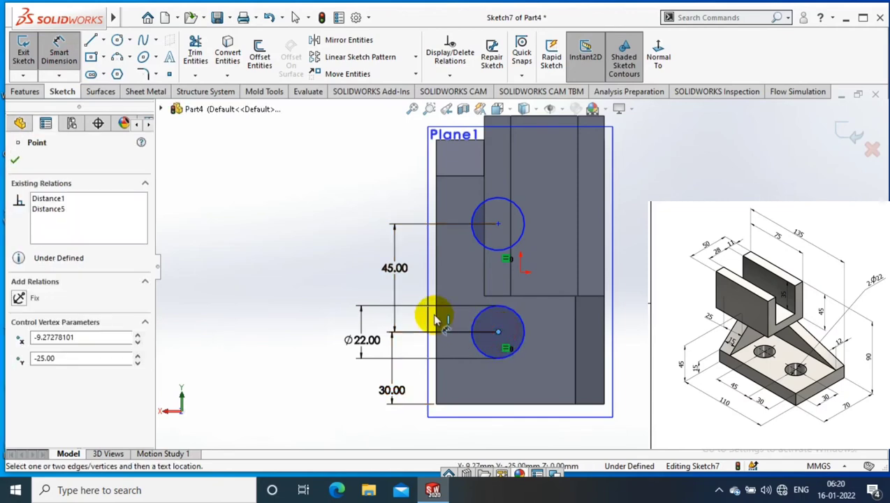
pyautogui.click(458, 386)
pyautogui.write('30')
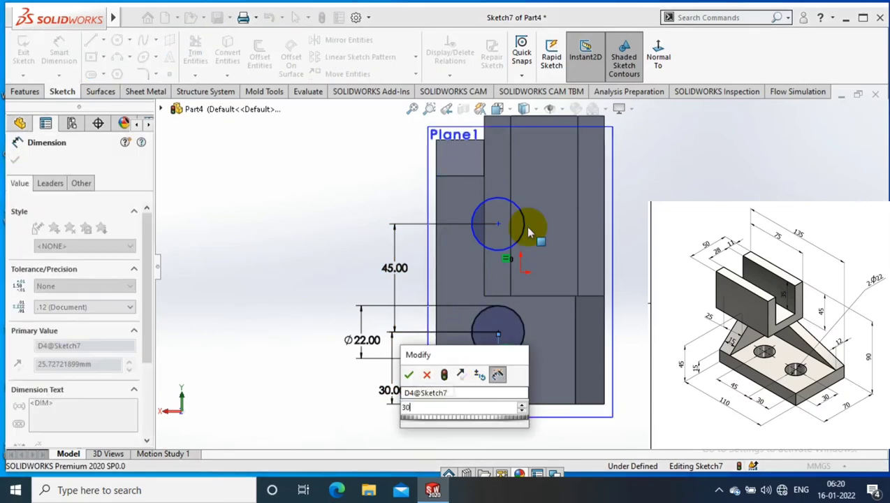
pyautogui.press('Return')
pyautogui.press('Escape')
# - Add a Vertical relation between the two hole centres
pyautogui.click(528, 230)
pyautogui.keyDown('ctrl'); pyautogui.click(527, 313); pyautogui.keyUp('ctrl')
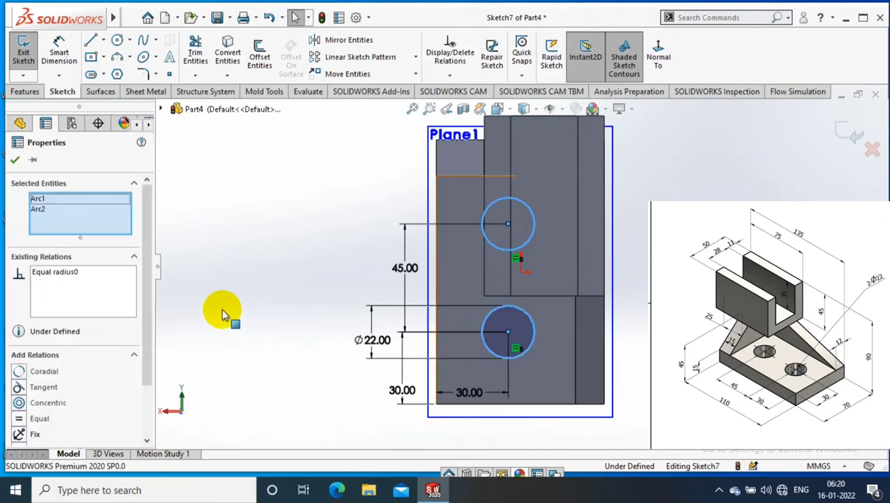
pyautogui.scroll(-2, 126, 350)
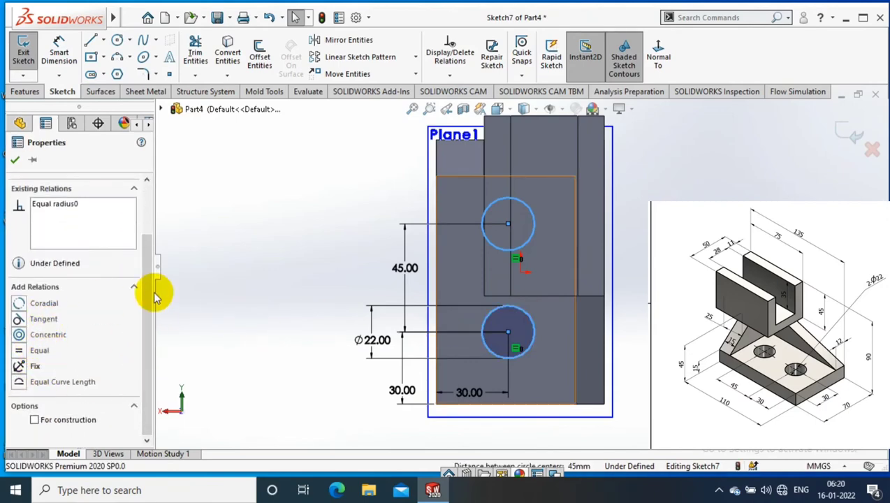
pyautogui.click(15, 160)
pyautogui.click(233, 193)
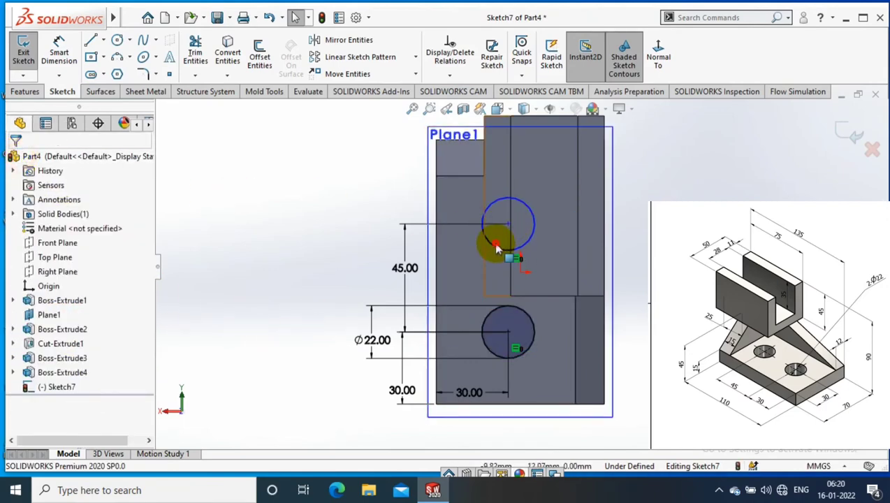
pyautogui.click(497, 246)
pyautogui.click(525, 232)
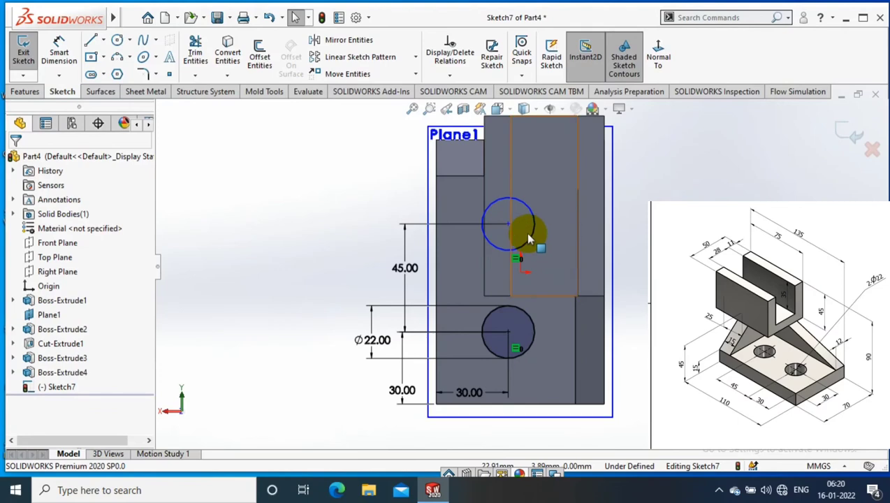
pyautogui.keyDown('ctrl'); pyautogui.click(506, 331); pyautogui.keyUp('ctrl')
pyautogui.click(15, 159)
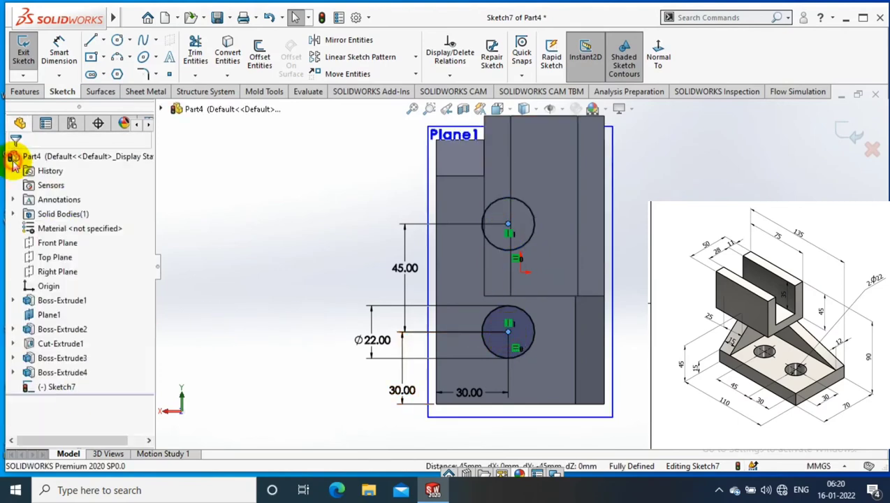
# - Exit the sketch and extrude-cut the two holes 12 mm into the base plate
pyautogui.moveTo(640, 253)
pyautogui.mouseDown(button='middle')
pyautogui.moveTo(687, 139)
pyautogui.moveTo(842, 137)
pyautogui.mouseUp(button='middle')
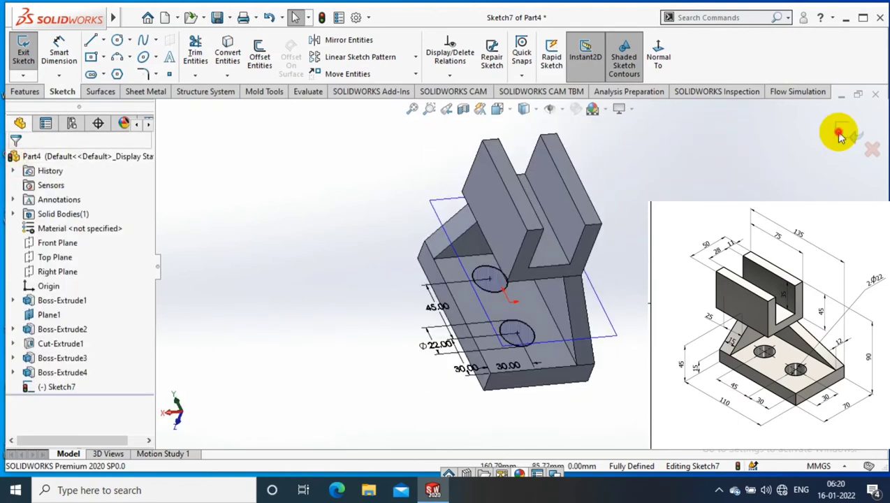
pyautogui.click(841, 135)
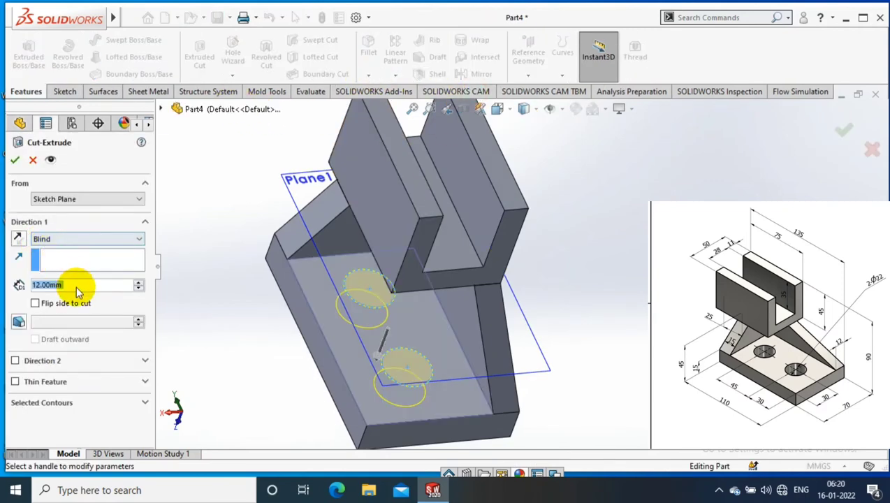
pyautogui.click(15, 162)
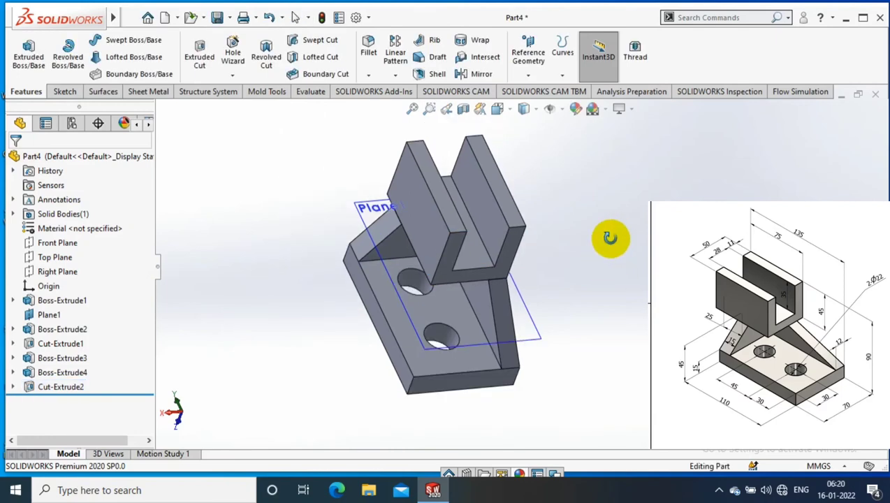
# - Apply a light grey appearance to the whole bracket part through Appearances
pyautogui.scroll(3, 593, 259)
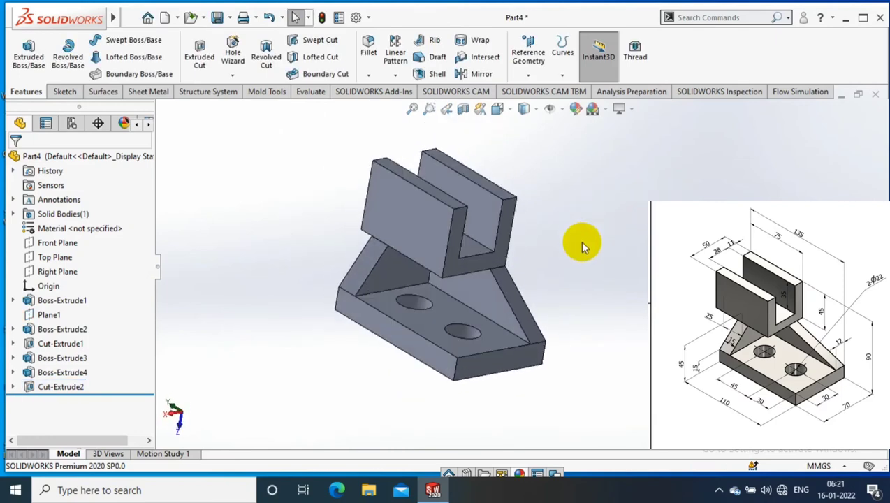
pyautogui.moveTo(580, 240); pyautogui.dragTo(429, 386, button='middle')
pyautogui.rightClick(441, 386)
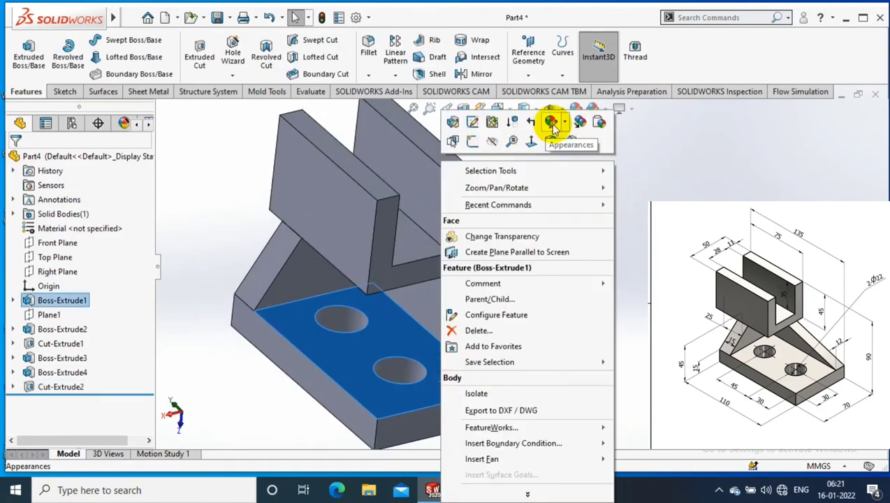
pyautogui.click(569, 125)
pyautogui.click(571, 193)
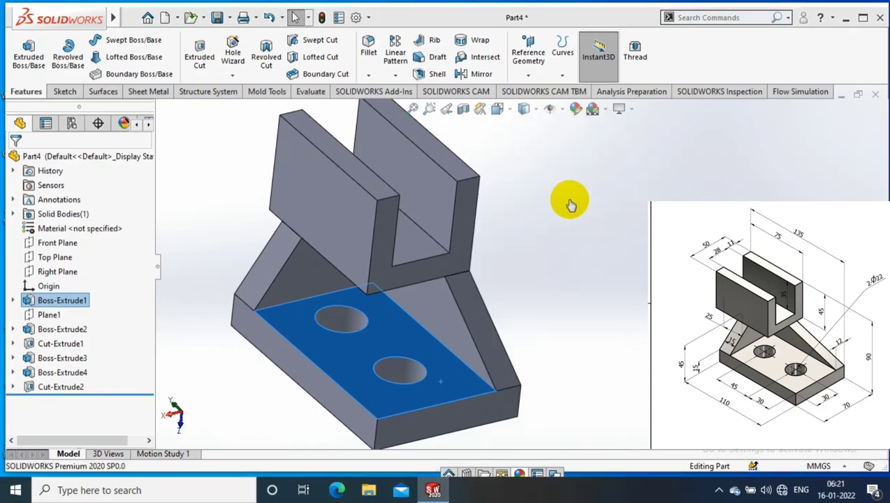
pyautogui.click(109, 421)
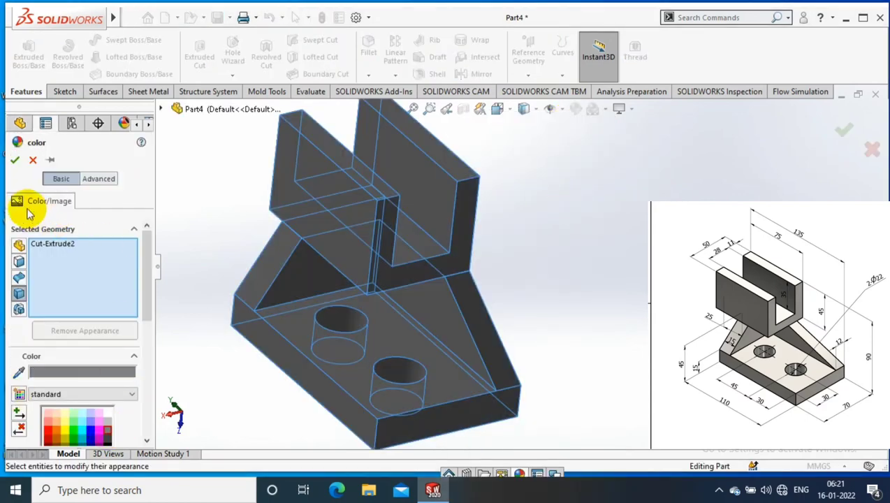
pyautogui.click(109, 421)
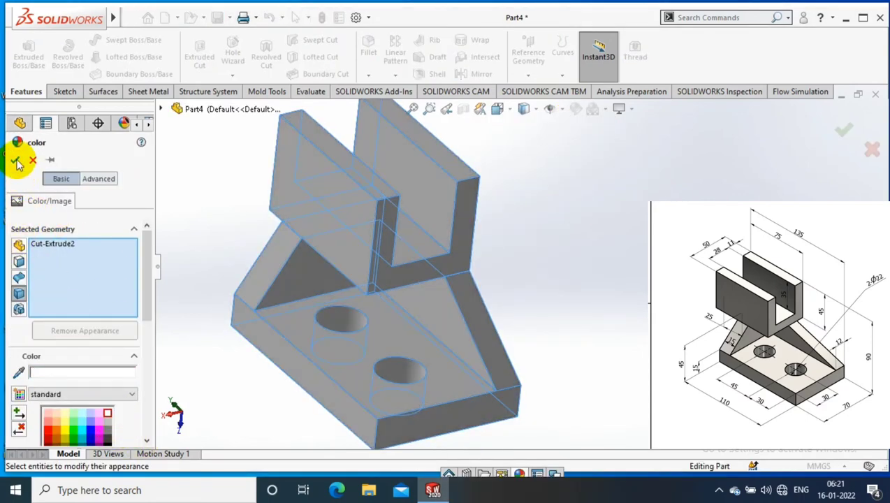
pyautogui.click(15, 159)
pyautogui.moveTo(613, 218); pyautogui.dragTo(610, 226, button='middle')
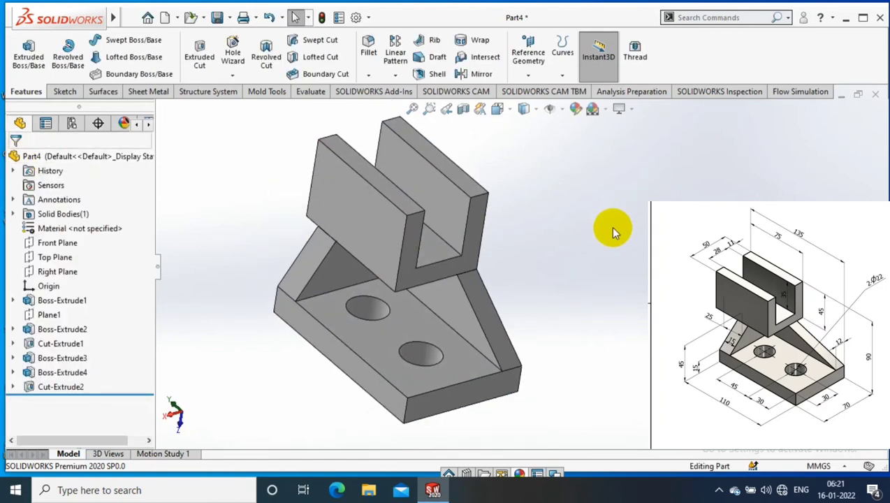